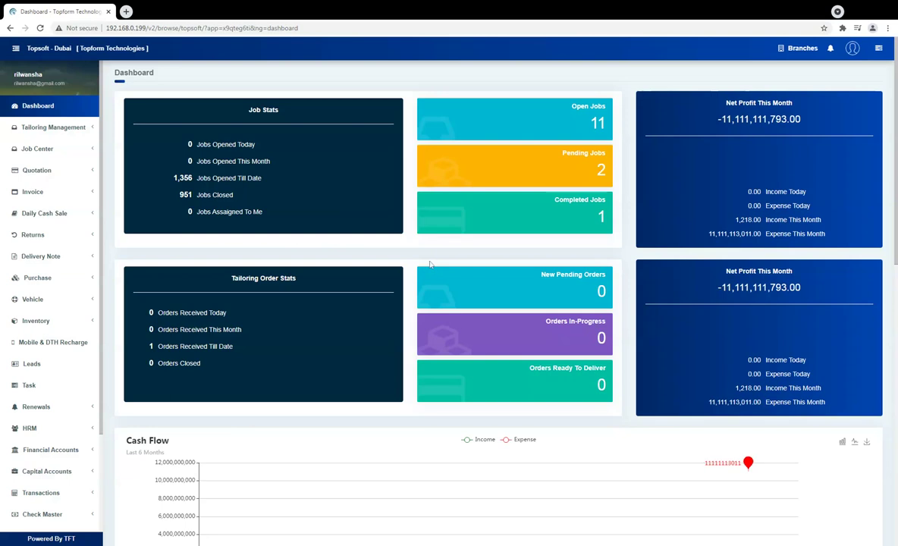
# Step: Open the vehicle list and start a new vehicle record
pyautogui.click(86, 302)
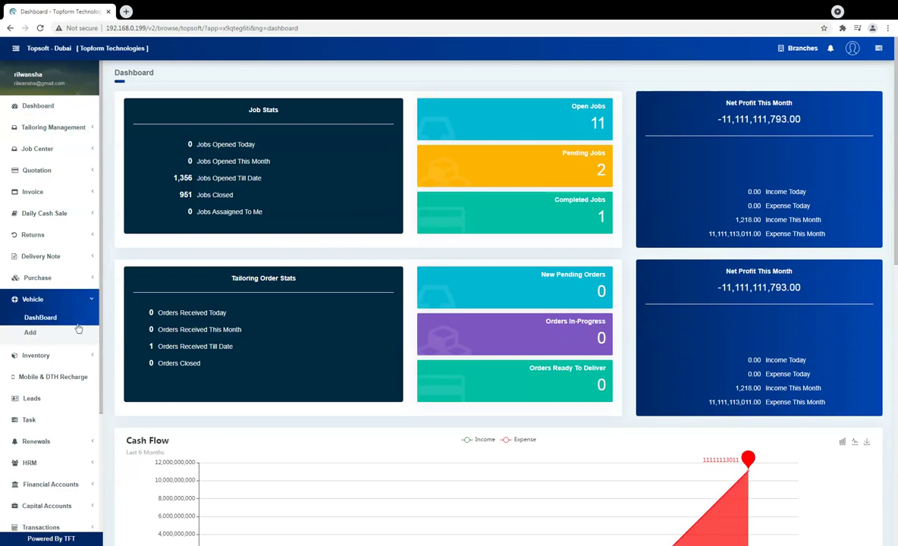
pyautogui.click(40, 317)
pyautogui.scroll(-3, 531, 248)
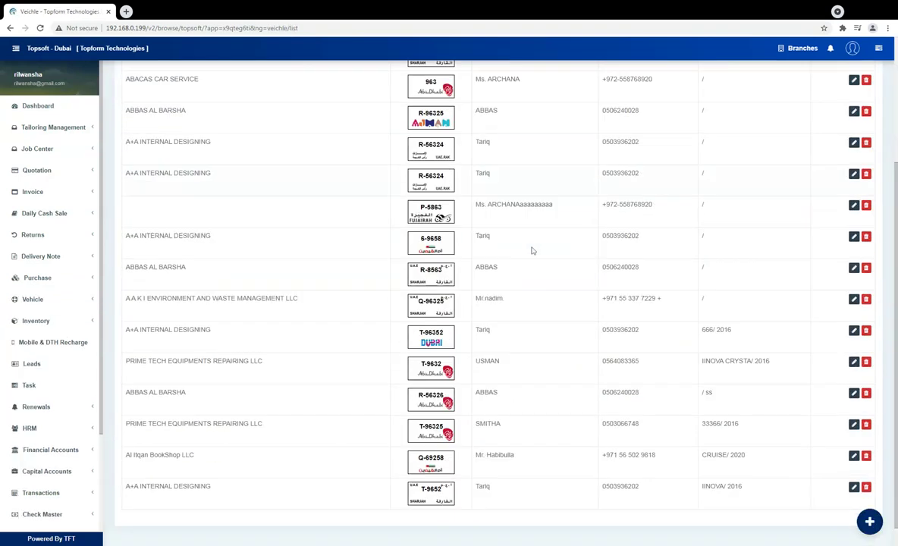
pyautogui.scroll(3, 531, 248)
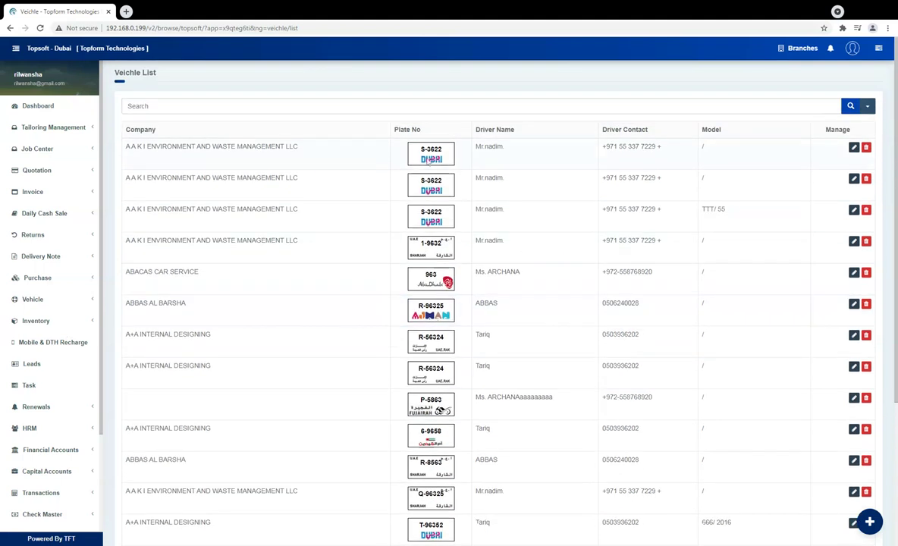
pyautogui.click(869, 521)
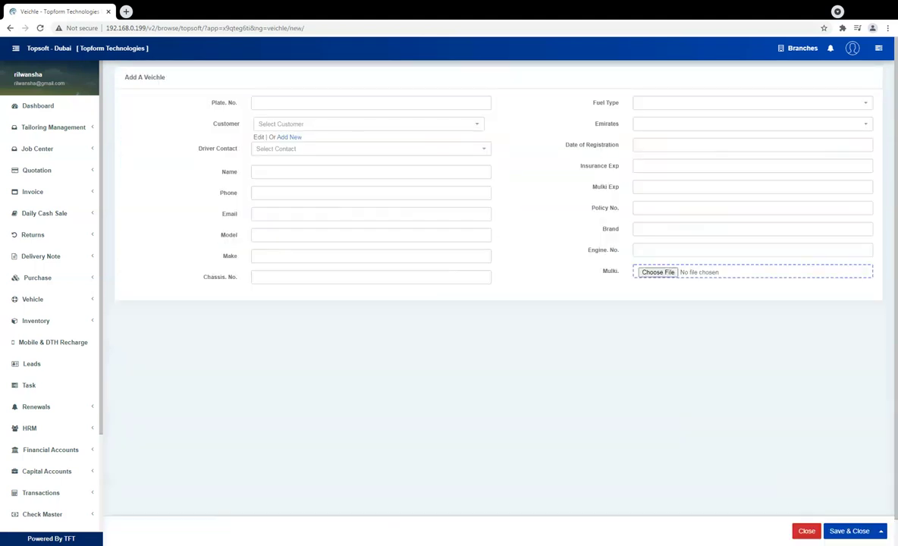
# Step: Enter Q-59157 as the vehicle's plate number
pyautogui.click(303, 102)
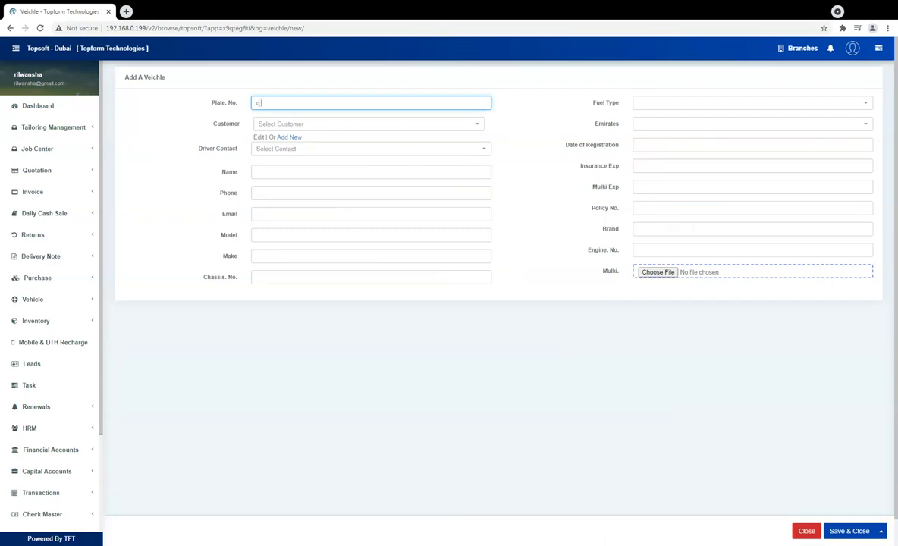
pyautogui.write('q 591')
pyautogui.hotkey('ctrl', 'a')
pyautogui.write('Q-59157')
pyautogui.press('Tab')
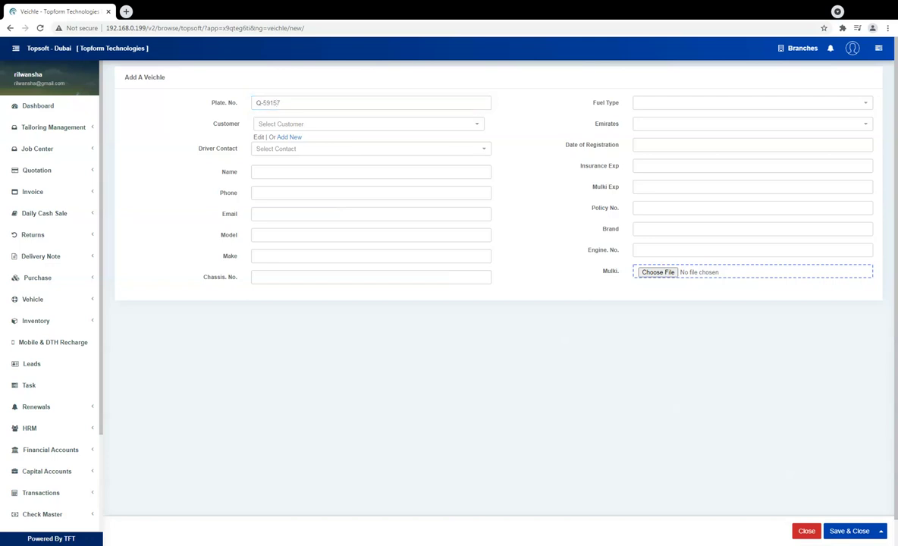
# Step: Assign the vehicle to customer A A K I ENVIRONMENT AND WASTE MANAGEMENT LLC and select that company's driver contact
pyautogui.click(355, 129)
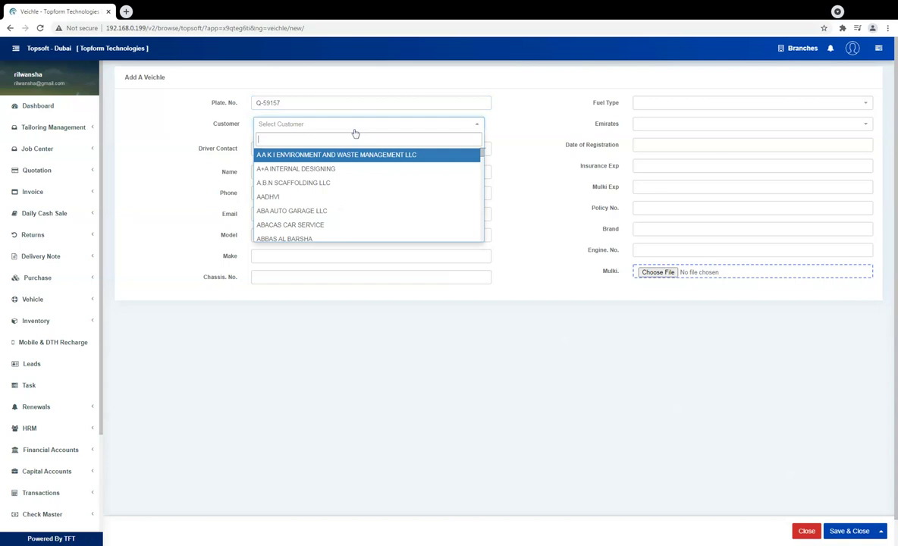
pyautogui.click(372, 155)
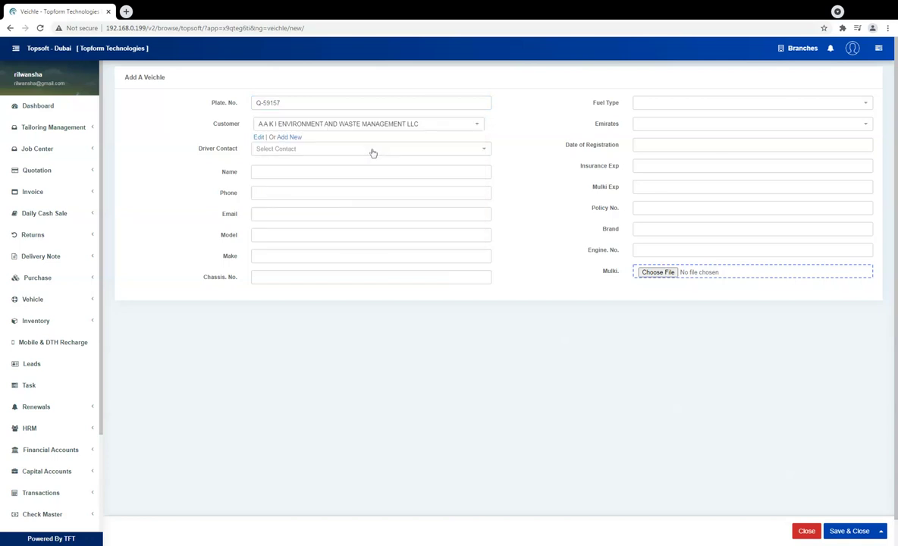
pyautogui.click(371, 150)
pyautogui.click(380, 180)
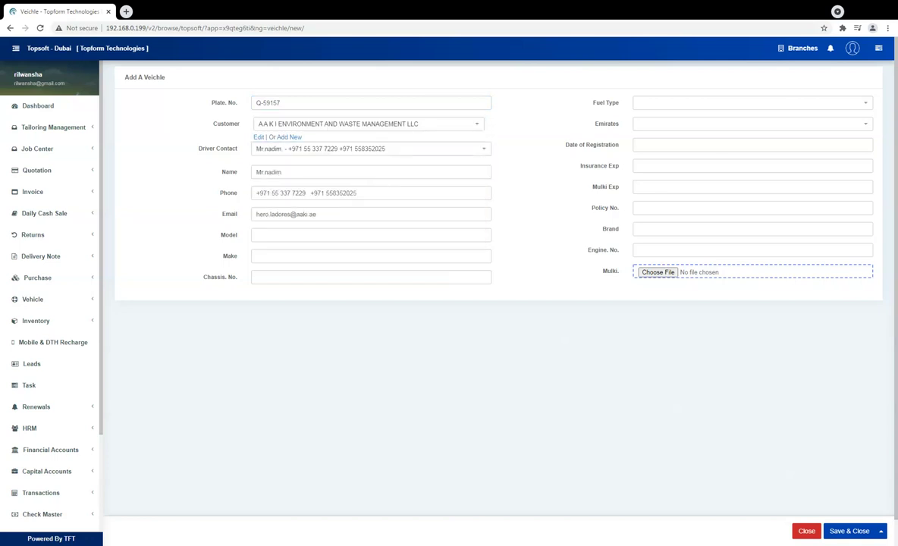
# Step: Fill in the vehicle details with model SPORTAGE, make 2020 and chassis number 123564589
pyautogui.click(318, 235)
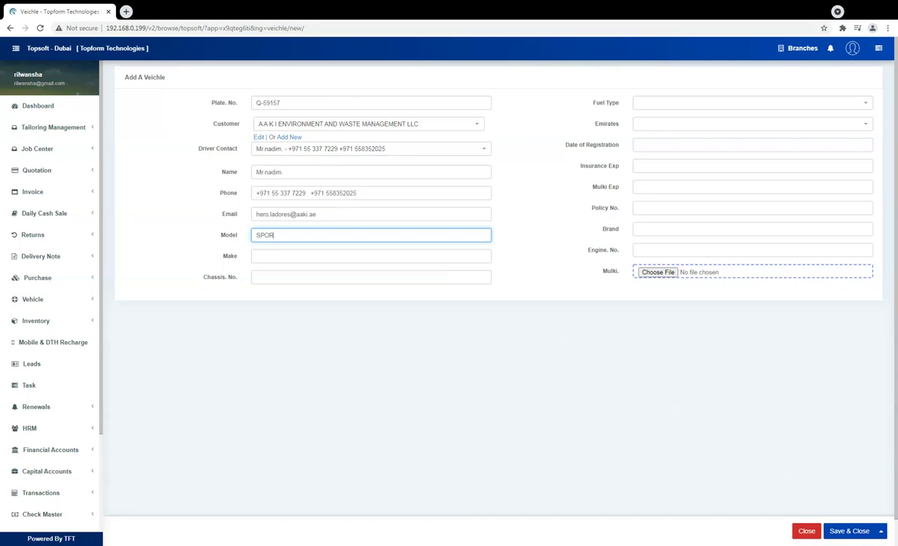
pyautogui.click(371, 255)
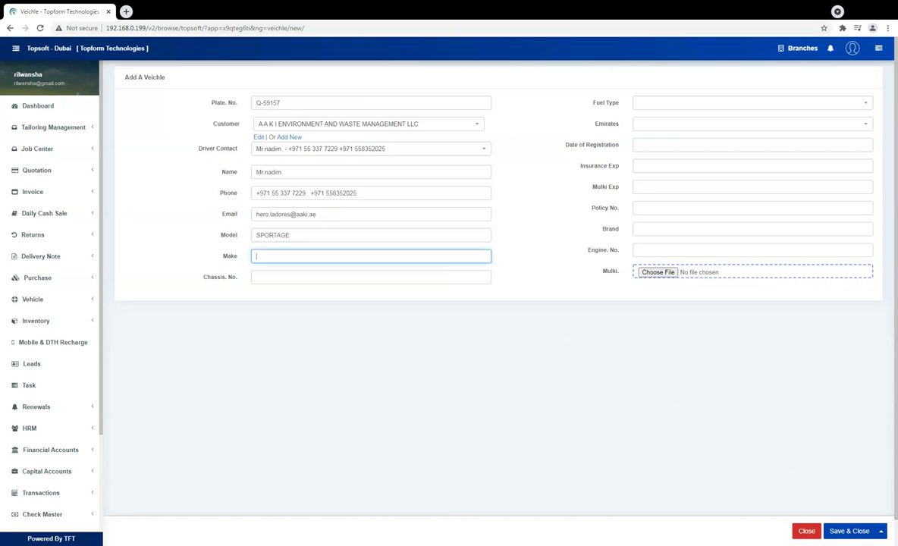
pyautogui.click(371, 276)
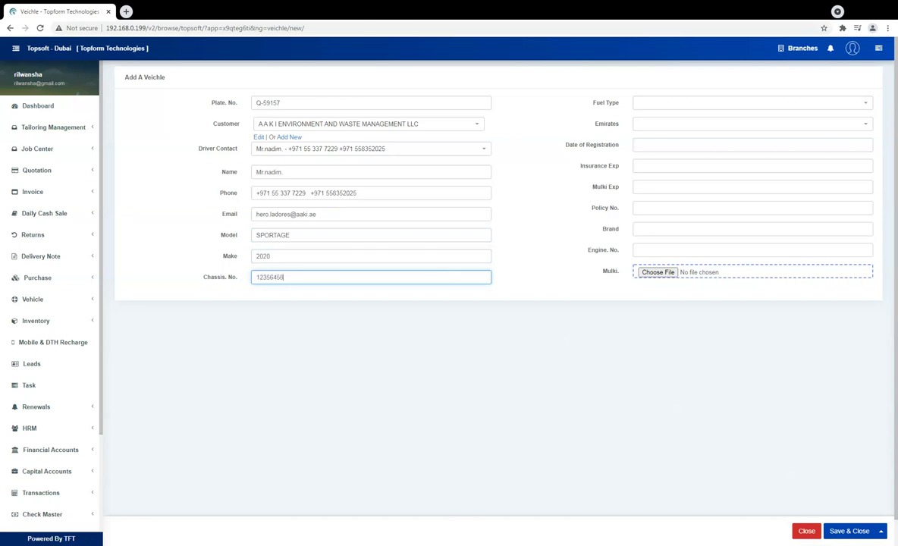
pyautogui.write('123564589')
# Step: Set the vehicle's fuel type to Petrol and its emirate to Dubai
pyautogui.click(676, 107)
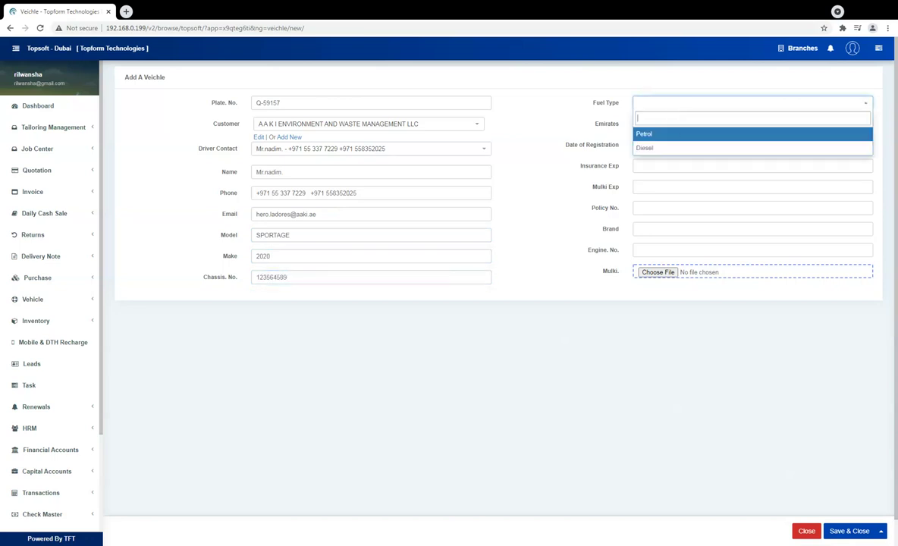
pyautogui.click(675, 133)
pyautogui.click(675, 127)
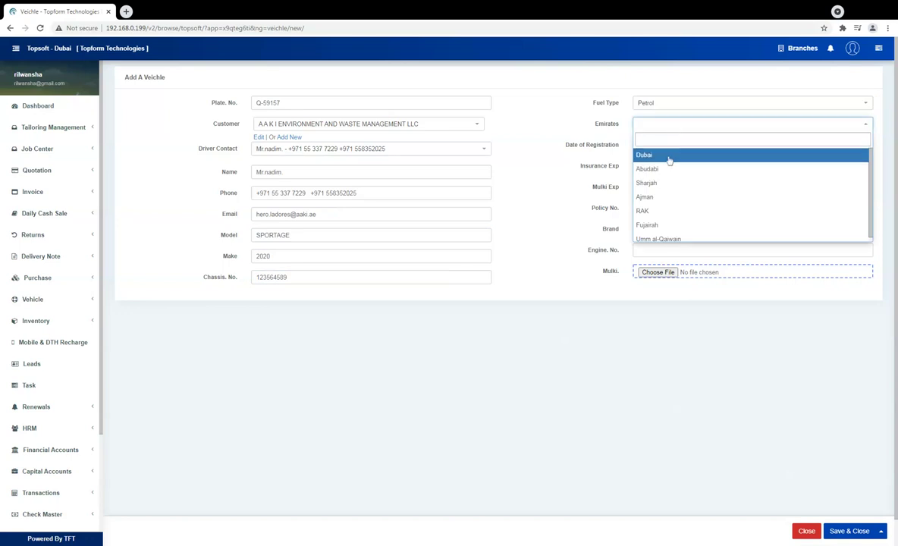
pyautogui.click(665, 154)
# Step: Set the vehicle's date of registration to 2020-03-22
pyautogui.click(666, 146)
pyautogui.click(640, 164)
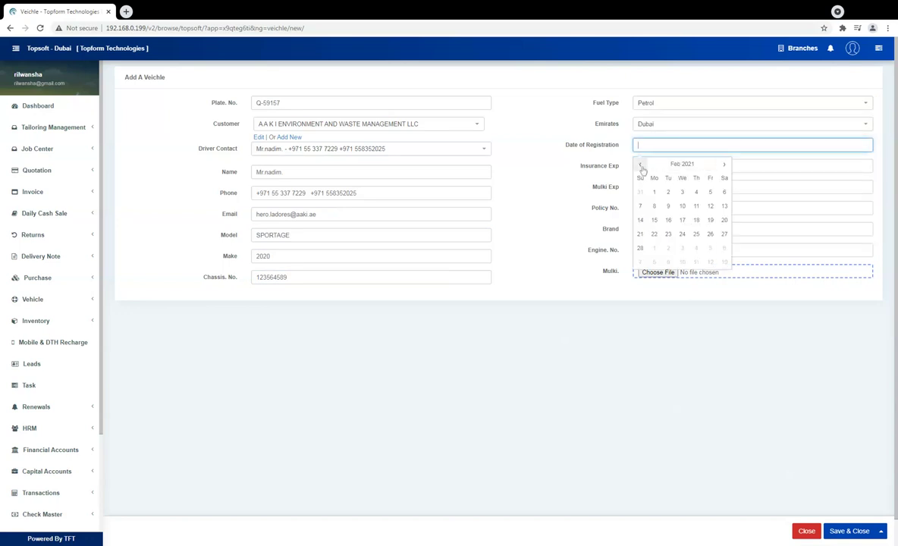
pyautogui.click(674, 166)
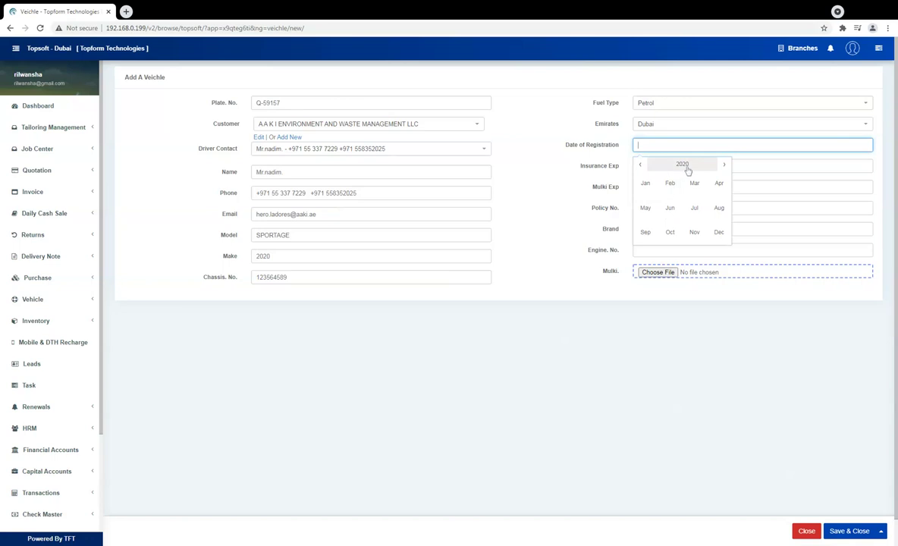
pyautogui.click(675, 166)
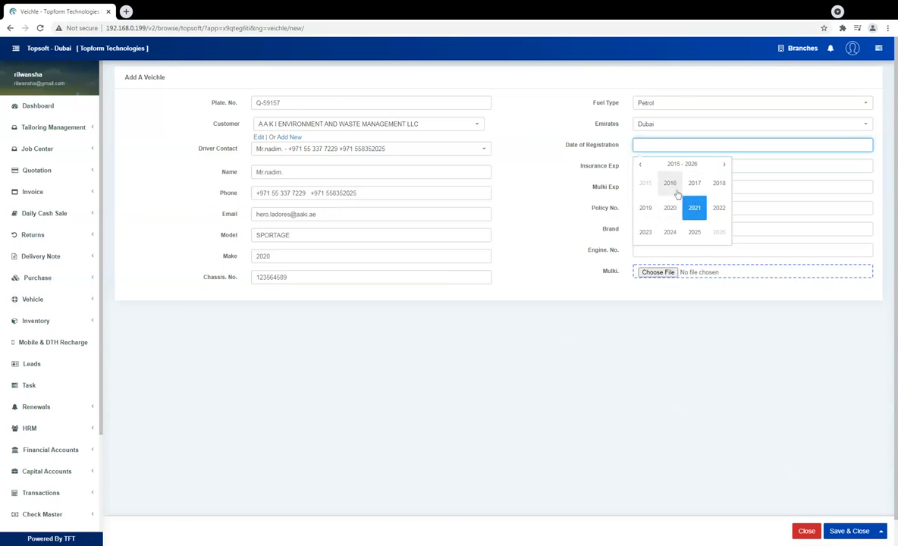
pyautogui.click(669, 207)
pyautogui.click(694, 182)
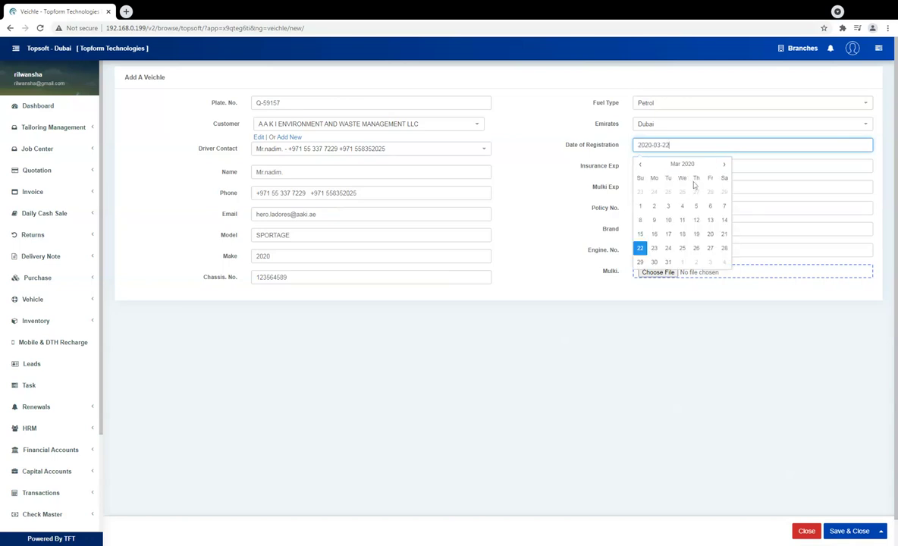
pyautogui.click(640, 248)
# Step: Set the vehicle's insurance expiry date to 2022-04-22
pyautogui.press('Tab')
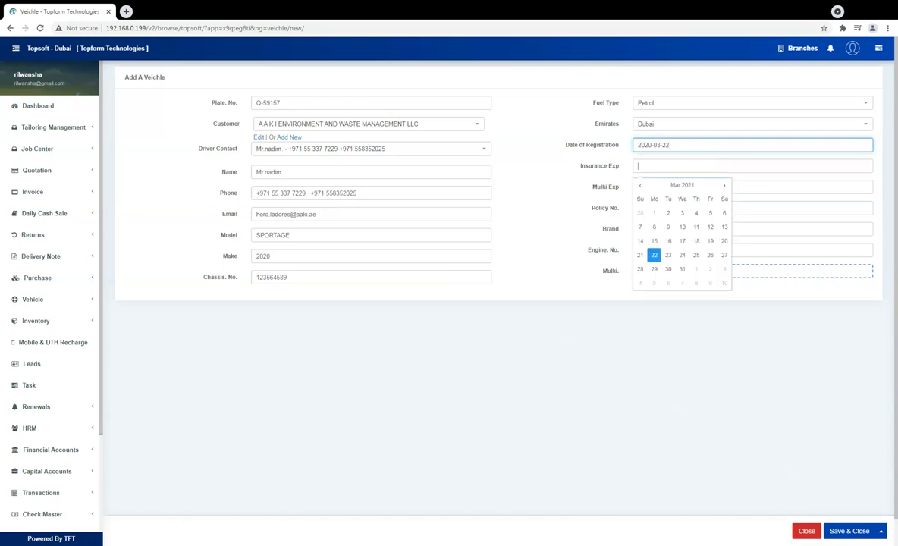
pyautogui.click(726, 187)
pyautogui.click(682, 185)
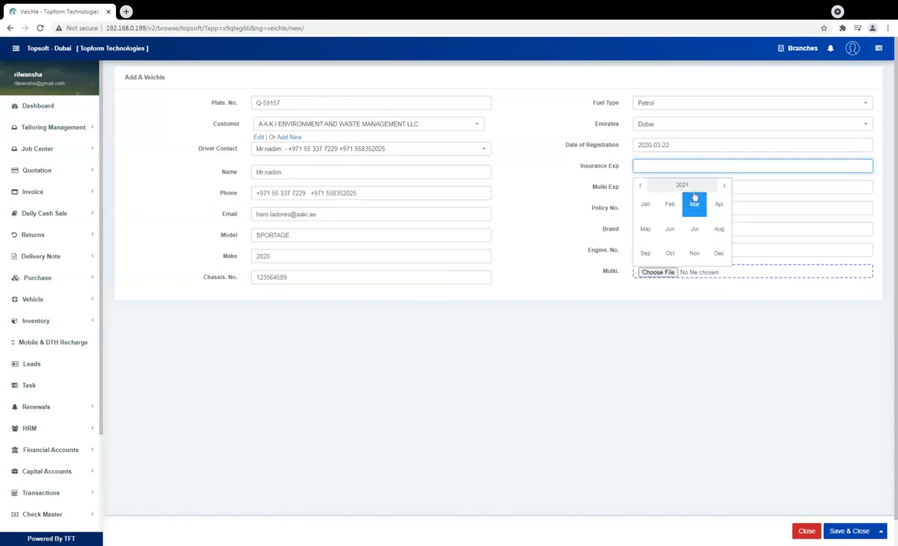
pyautogui.click(682, 185)
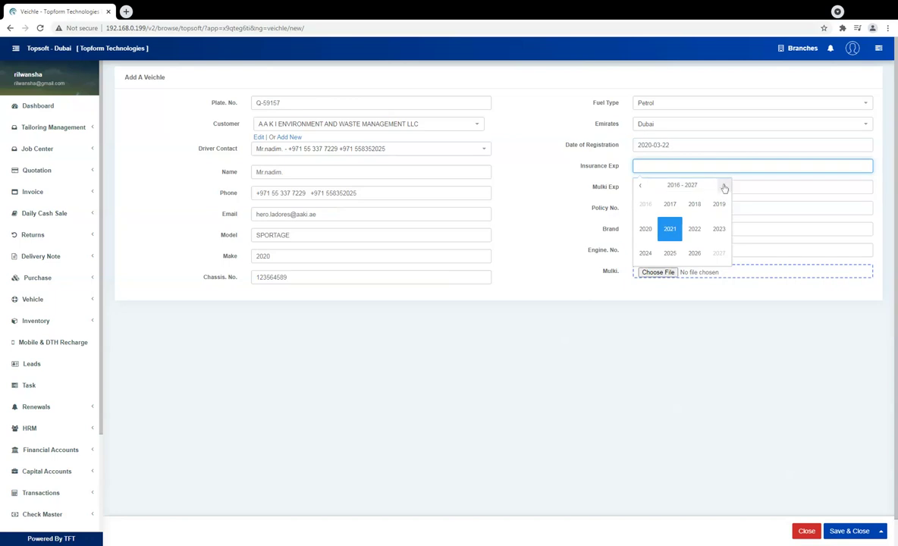
pyautogui.click(695, 228)
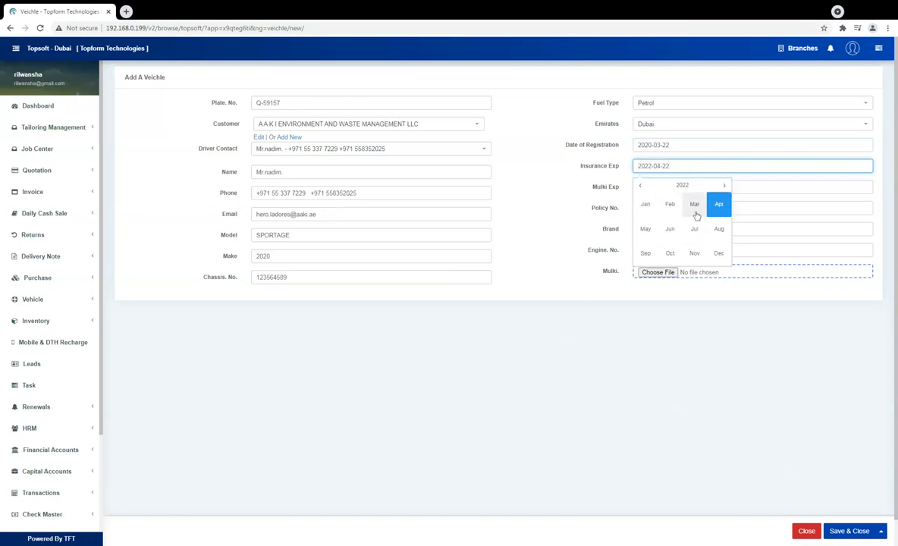
pyautogui.click(719, 212)
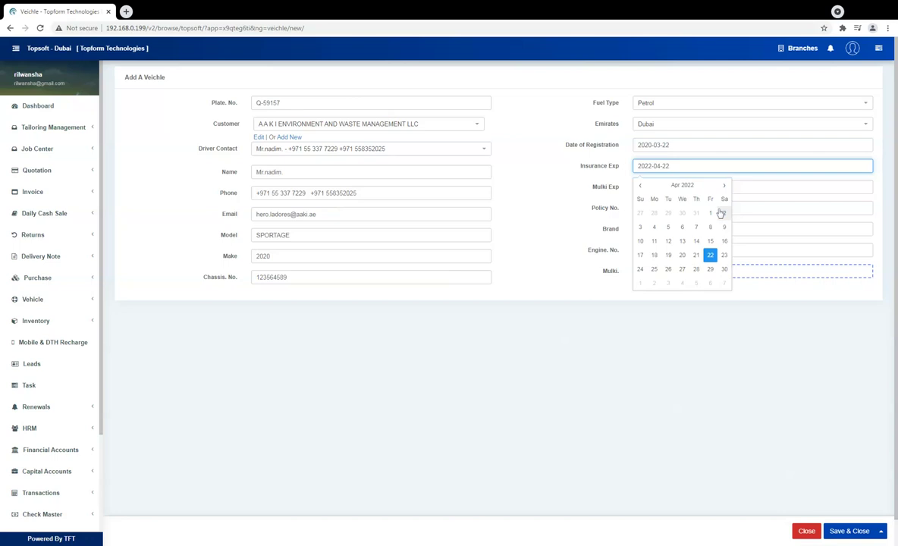
pyautogui.click(710, 256)
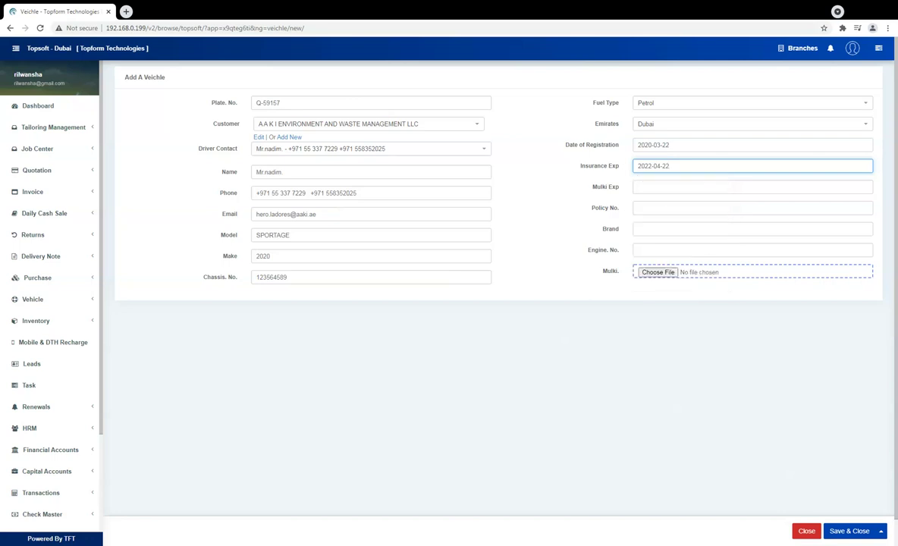
# Step: Set the vehicle's Mulki expiry date to 2026-04-22
pyautogui.press('Tab')
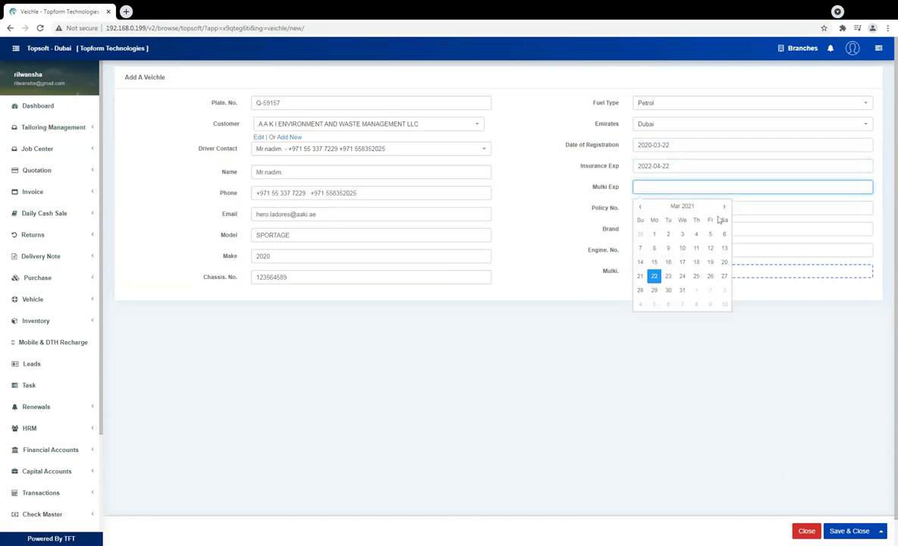
pyautogui.click(698, 206)
pyautogui.click(700, 207)
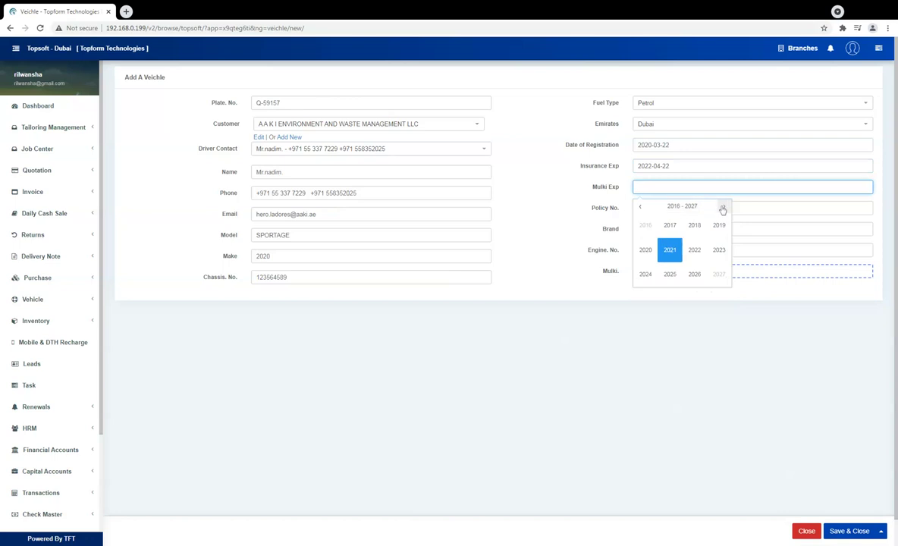
pyautogui.click(723, 207)
pyautogui.click(722, 207)
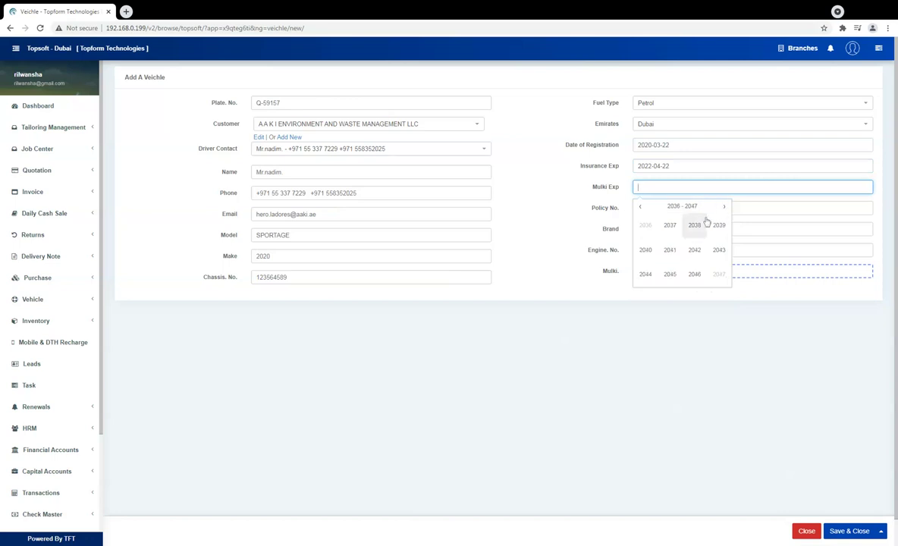
pyautogui.click(642, 207)
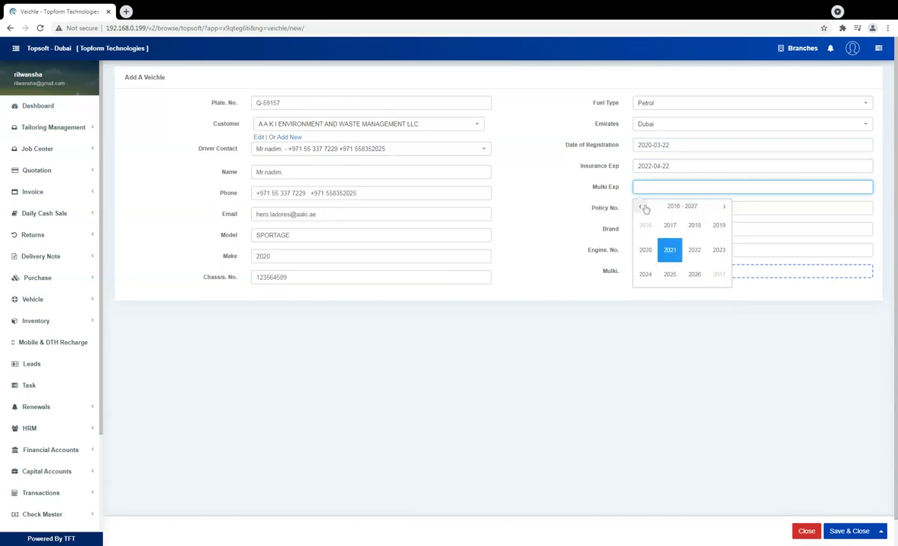
pyautogui.click(696, 276)
pyautogui.click(720, 227)
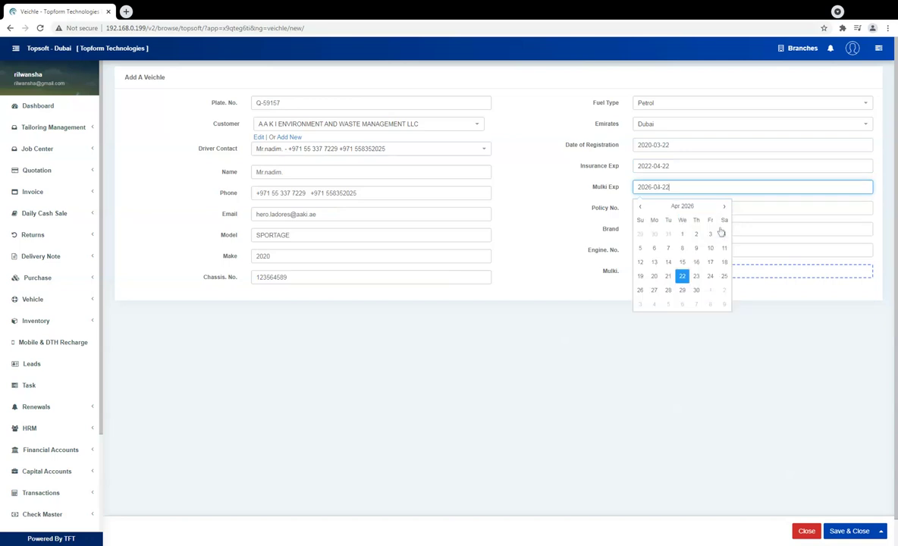
pyautogui.click(632, 254)
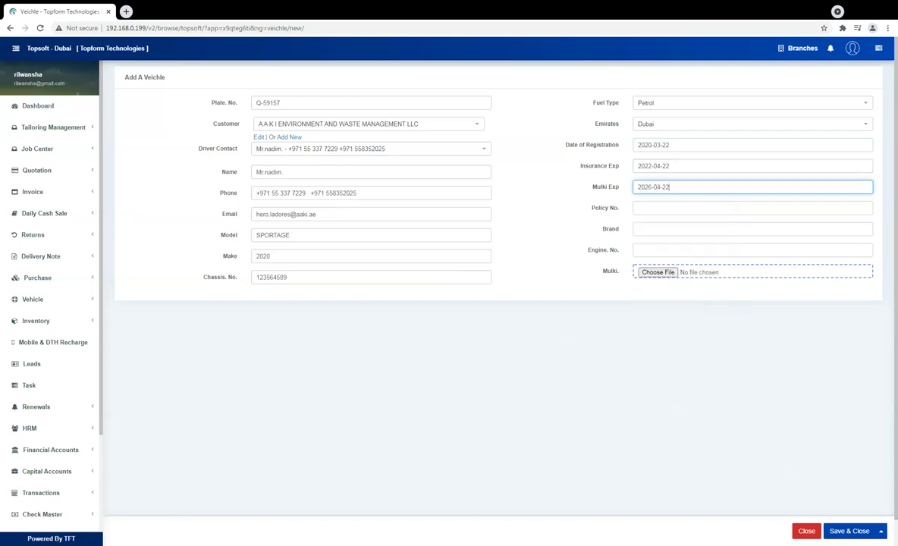
pyautogui.click(753, 208)
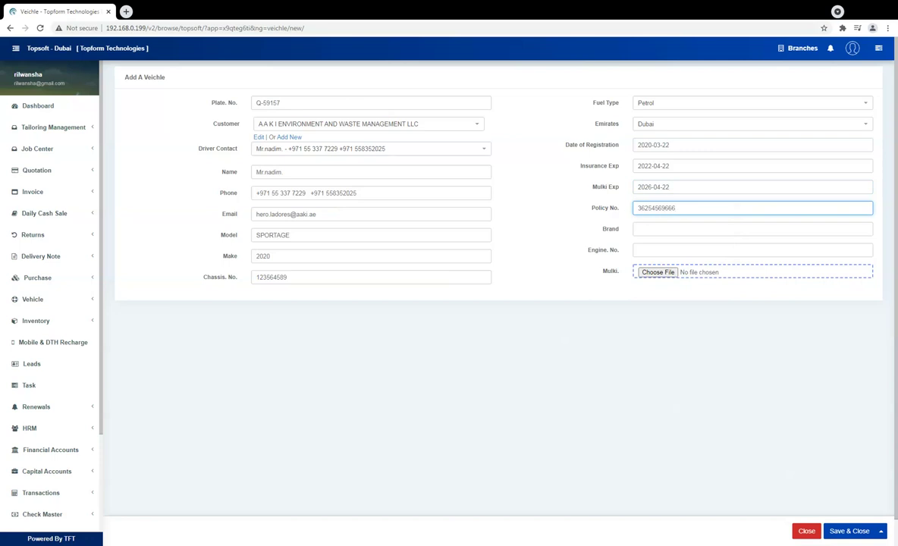
pyautogui.click(752, 228)
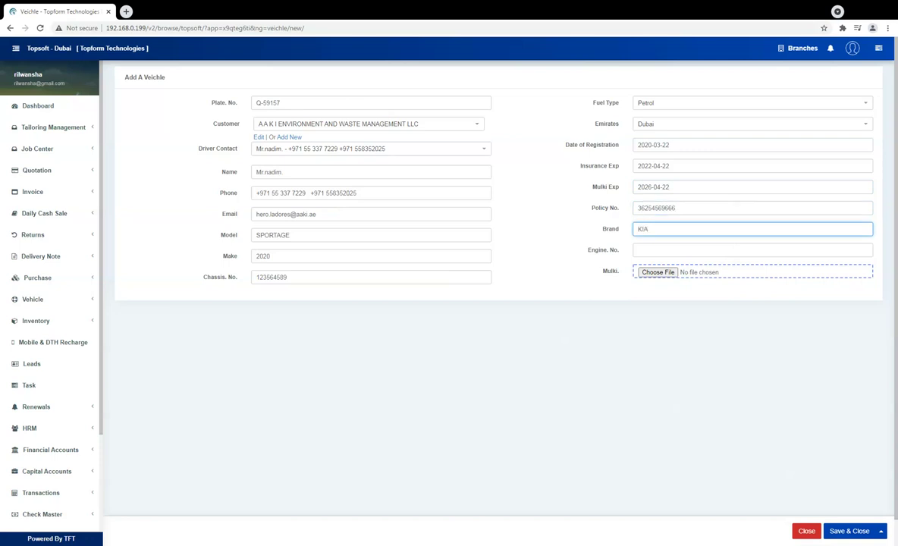
pyautogui.click(752, 249)
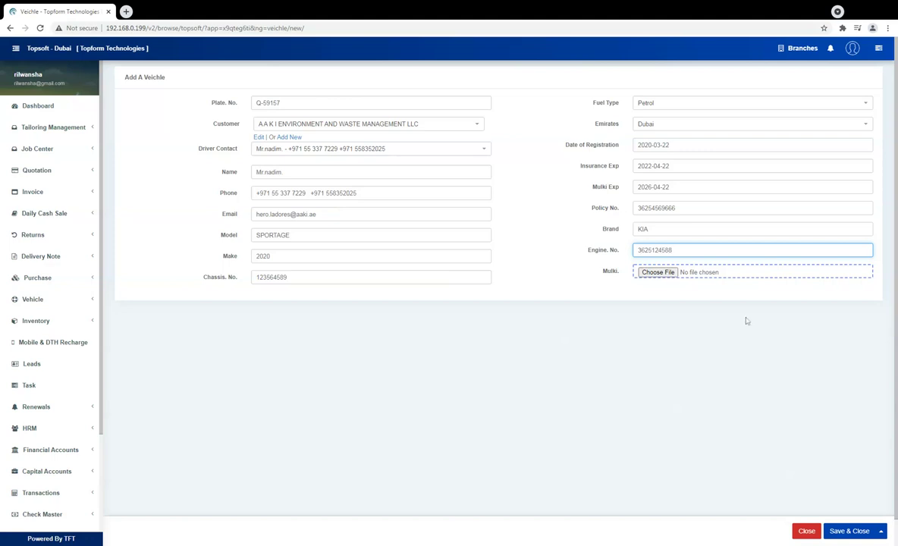
# Step: Save and close the new vehicle record, and locate its entry in the vehicle list
pyautogui.click(848, 531)
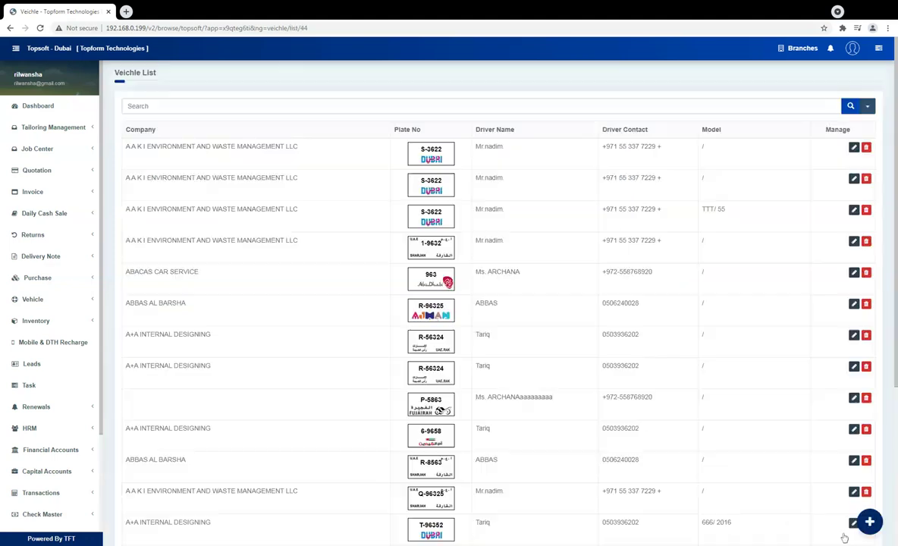
pyautogui.scroll(-5, 425, 281)
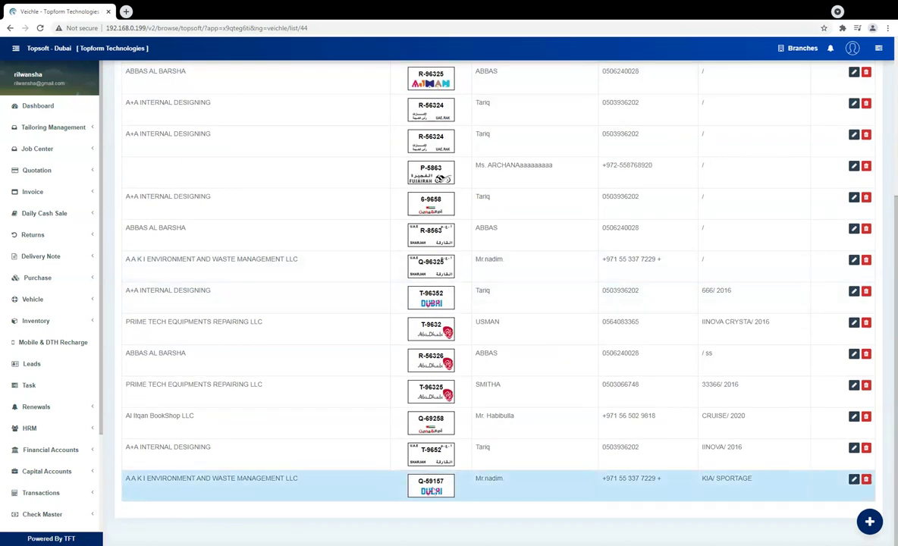
# Step: Open the new KIA SPORTAGE vehicle record to review its saved details, and return to the dashboard
pyautogui.click(840, 485)
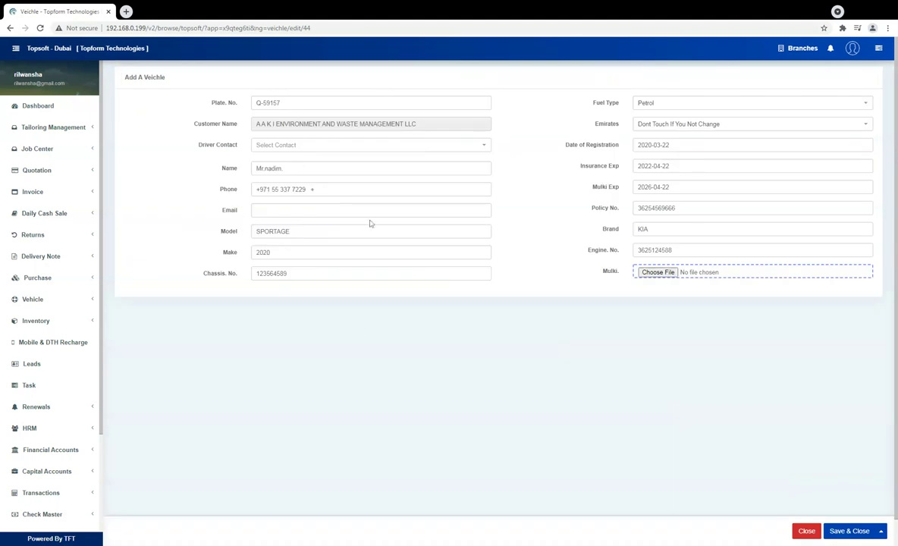
pyautogui.click(64, 110)
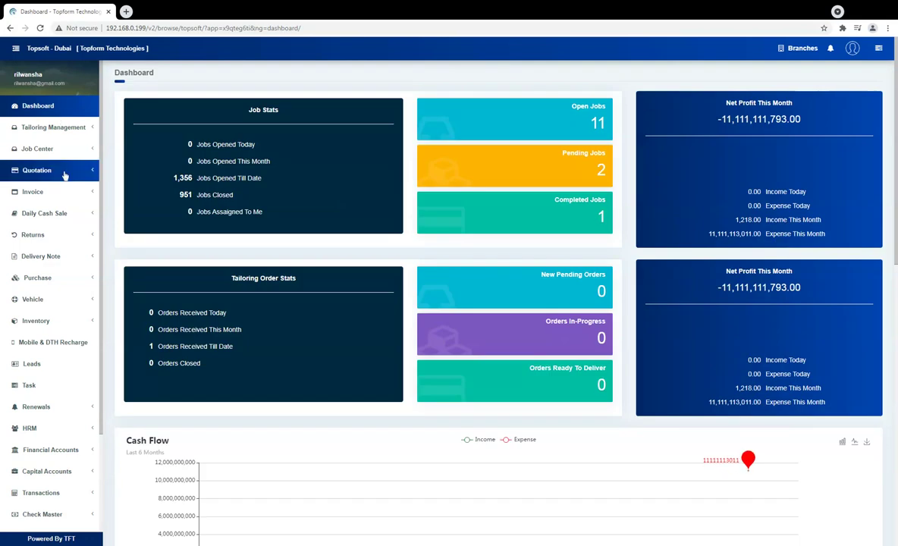
pyautogui.click(63, 150)
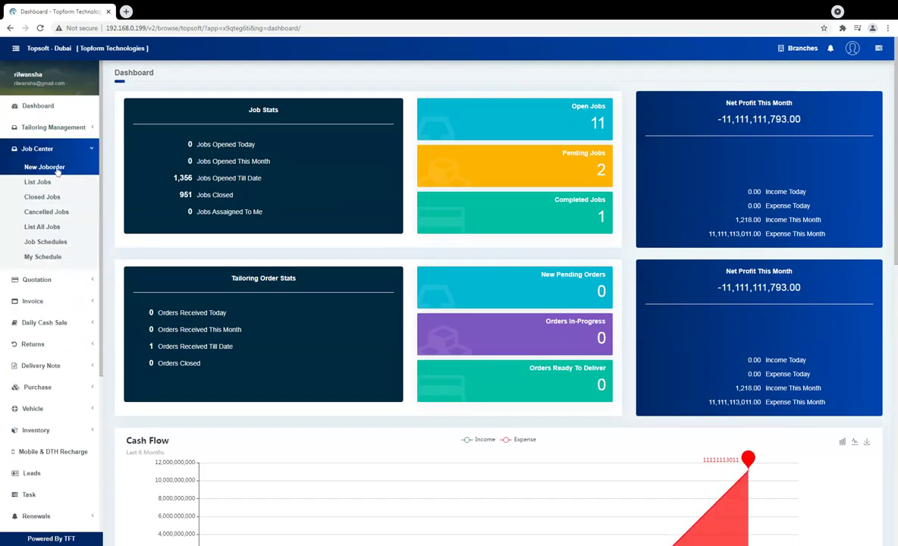
pyautogui.click(41, 169)
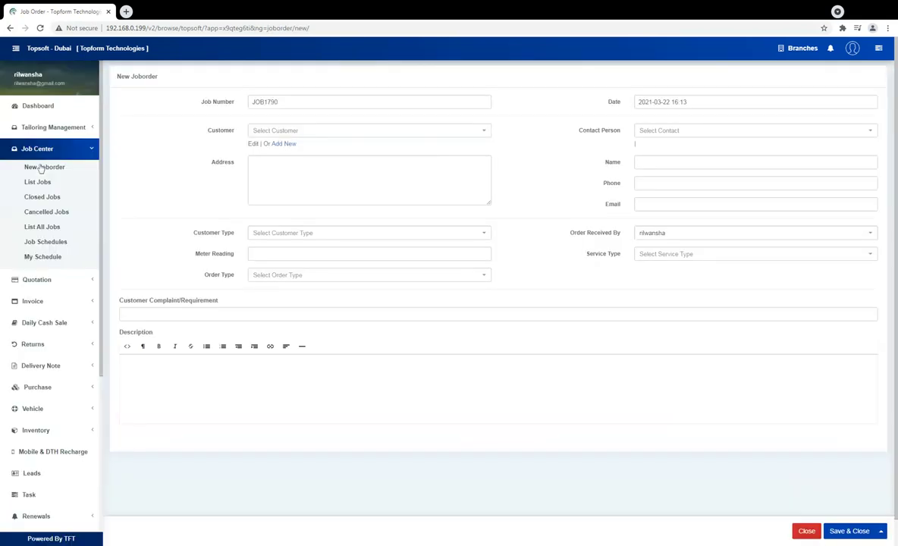
pyautogui.click(305, 135)
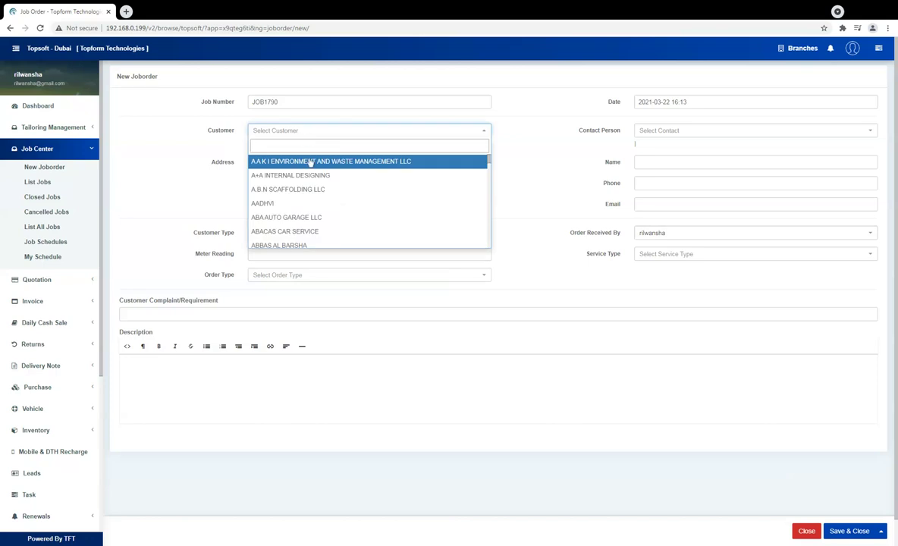
pyautogui.click(311, 158)
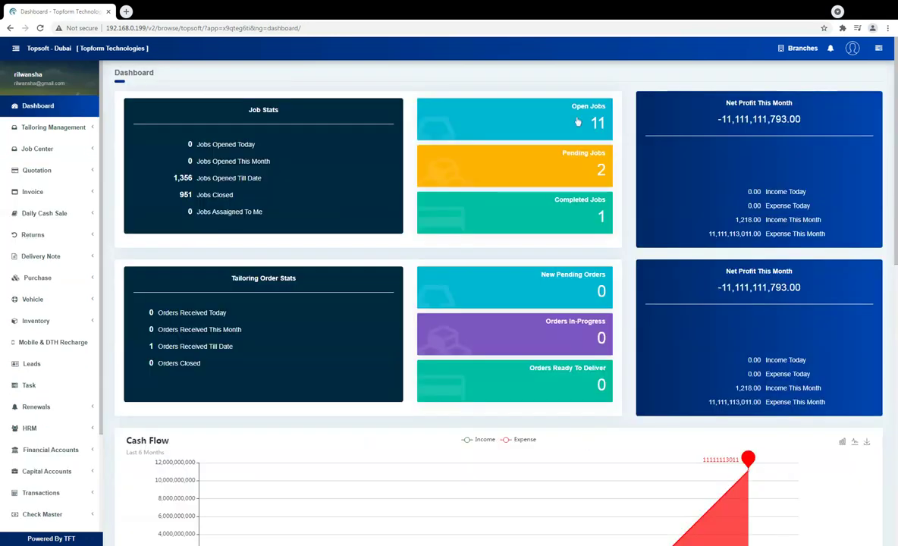
# Step: Start a new job order for A A K I ENVIRONMENT AND WASTE MANAGEMENT LLC and select the customer's contact person
pyautogui.click(30, 150)
pyautogui.click(44, 167)
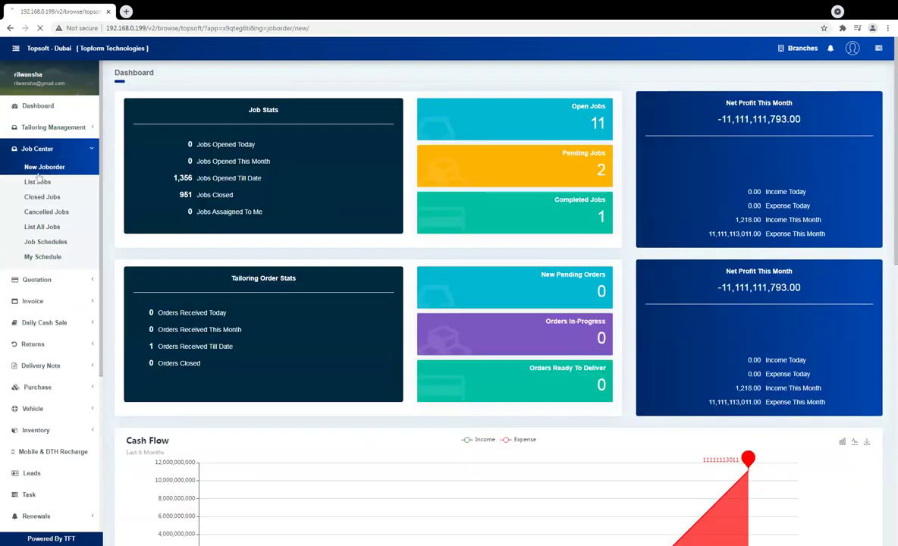
pyautogui.click(308, 128)
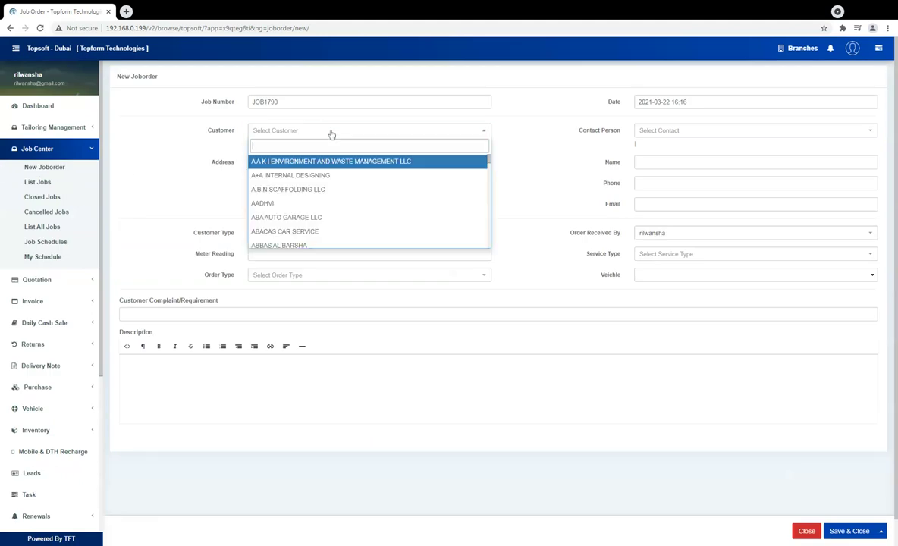
pyautogui.click(345, 164)
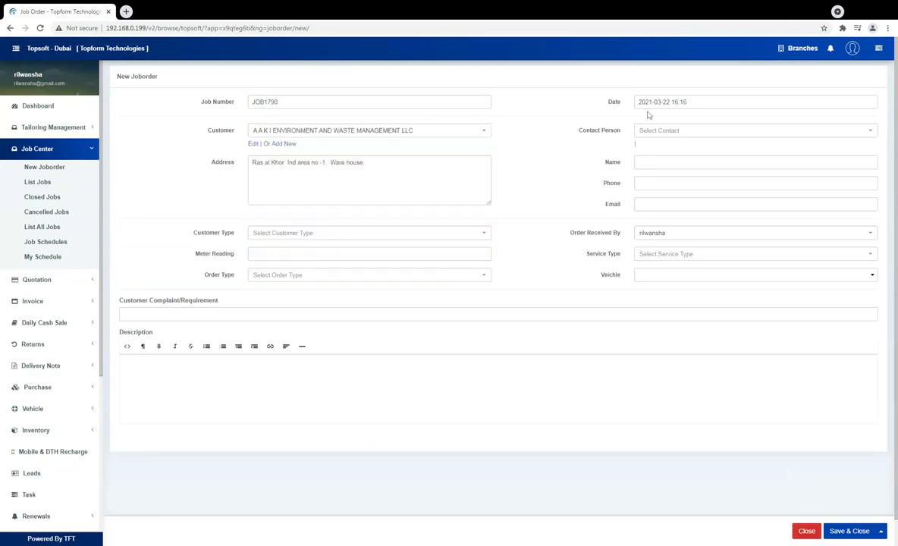
pyautogui.click(660, 131)
pyautogui.click(676, 161)
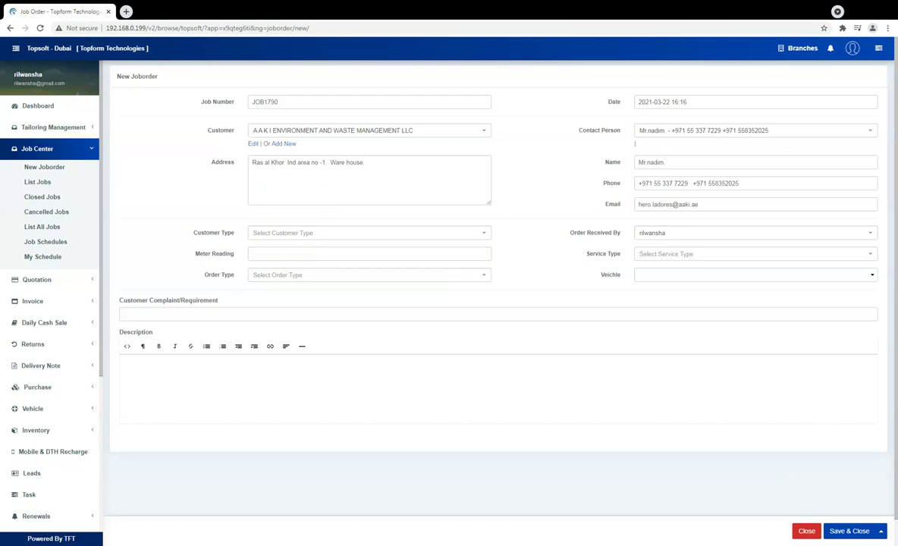
# Step: Set the job order's customer type to Existing and its meter reading to 2012
pyautogui.click(300, 234)
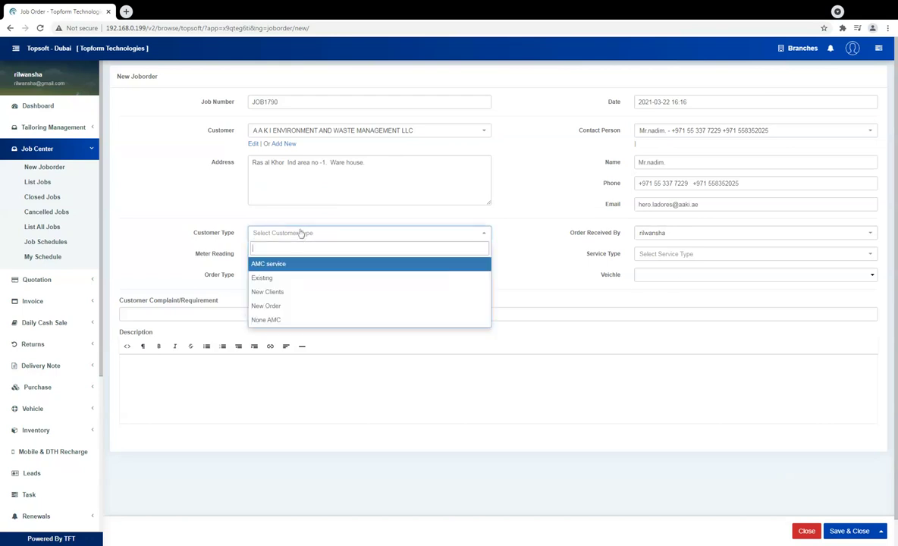
pyautogui.click(304, 279)
pyautogui.press('Tab')
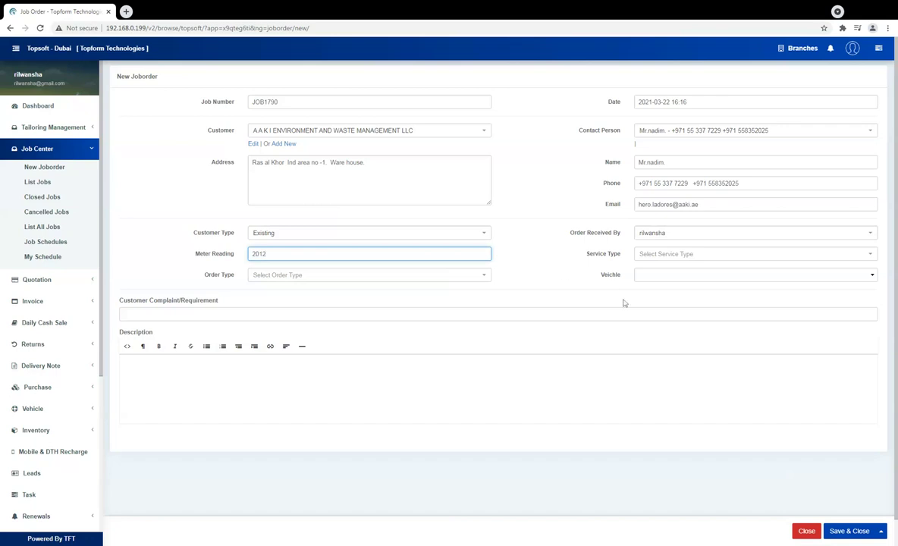
pyautogui.write('2012')
# Step: Set the job order's service type to Total Services and its vehicle to S-3622 - TTT - 555
pyautogui.click(668, 255)
pyautogui.click(654, 296)
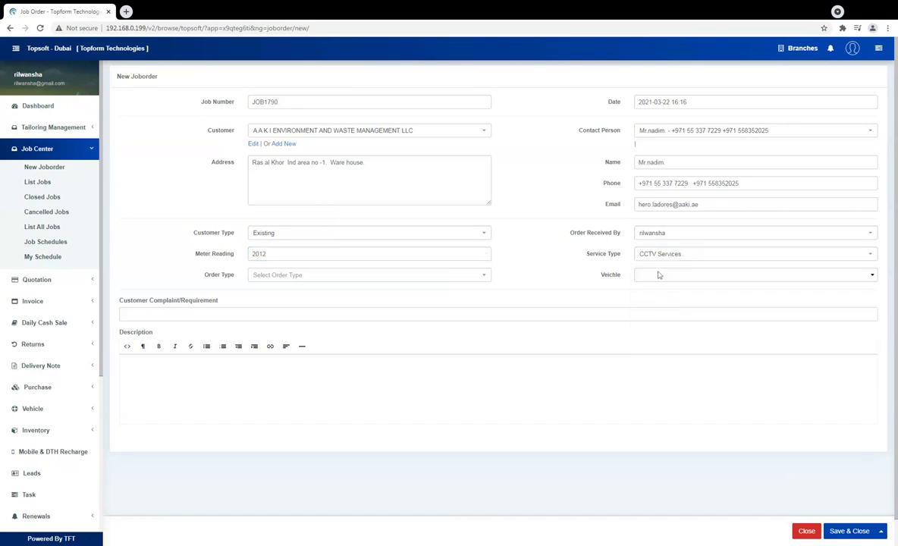
pyautogui.click(663, 255)
pyautogui.scroll(-5, 662, 303)
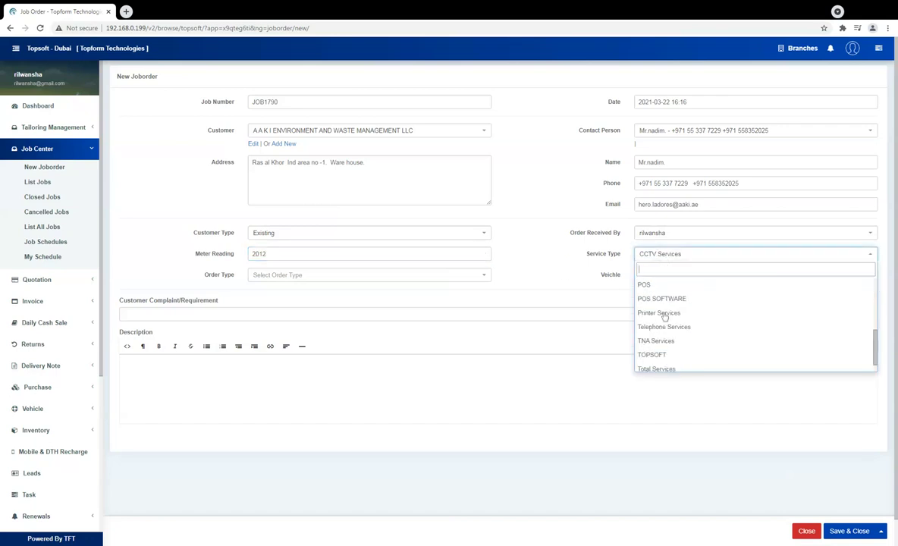
pyautogui.scroll(-1, 677, 325)
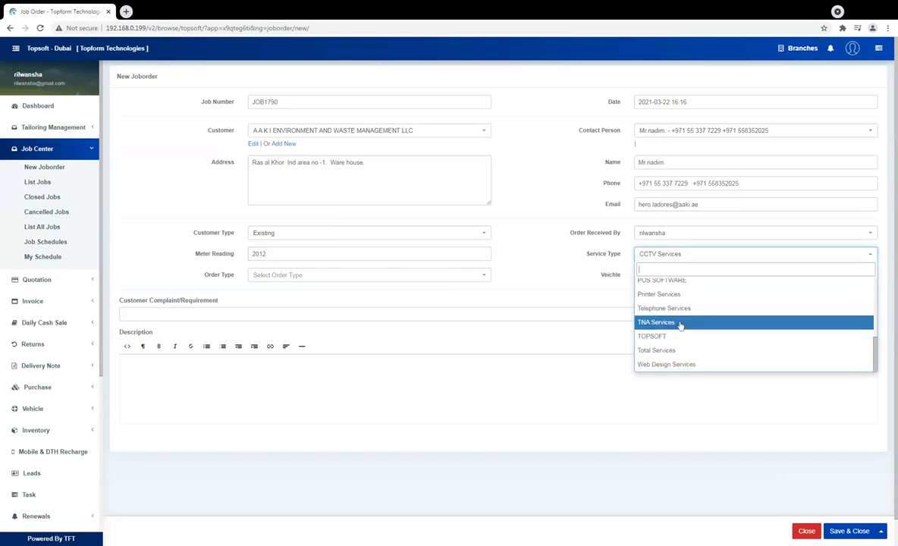
pyautogui.click(657, 350)
pyautogui.press('Tab')
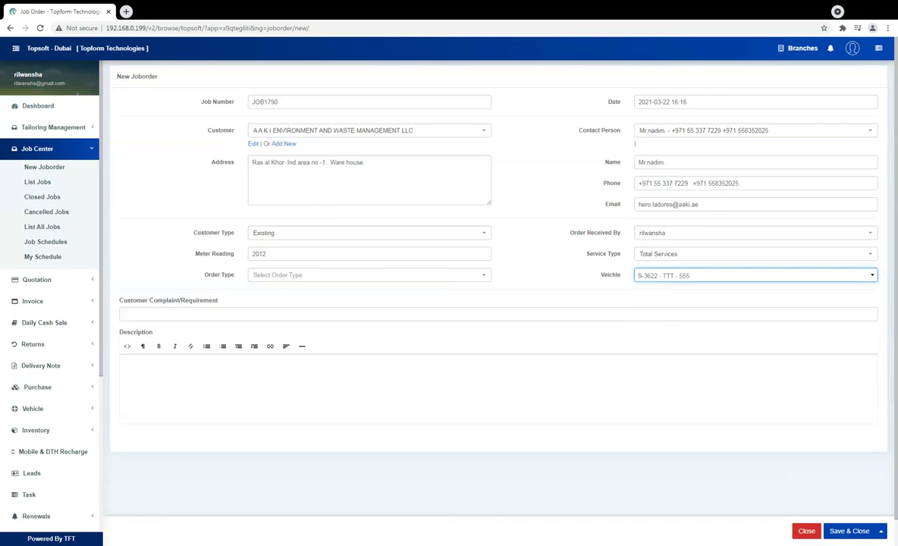
# Step: Set the job order's order type to On Visit
pyautogui.click(295, 280)
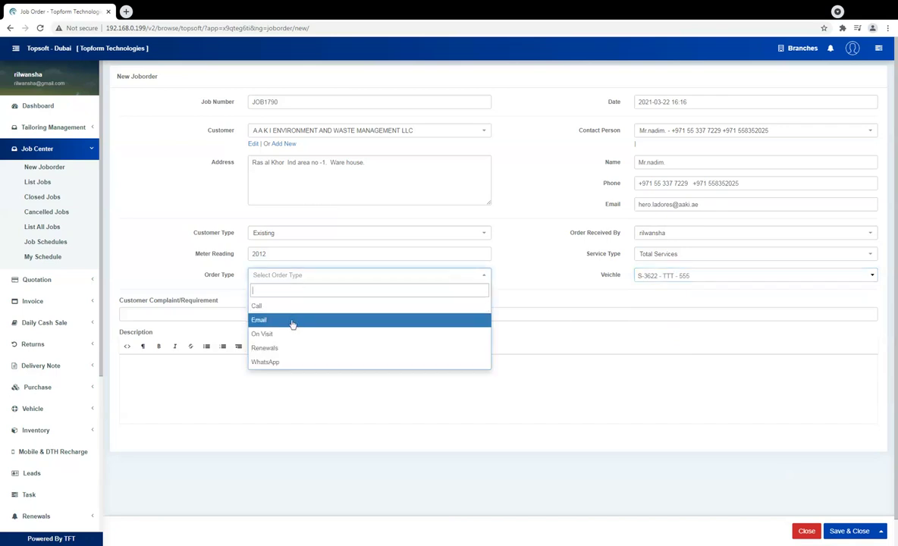
pyautogui.scroll(-1, 293, 326)
pyautogui.click(288, 308)
pyautogui.press('Tab')
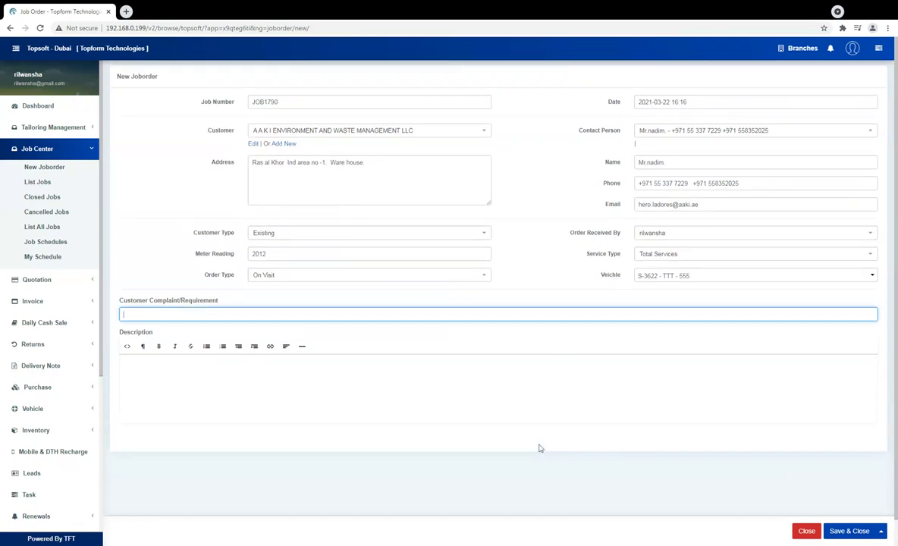
# Step: Enter the complaint "OIL CHANGE + CLUTCH PAD + BREAK ADJUSTMENT" and the description "OIL CHNAGE REQUIRED", and save the job order
pyautogui.write('OIL')
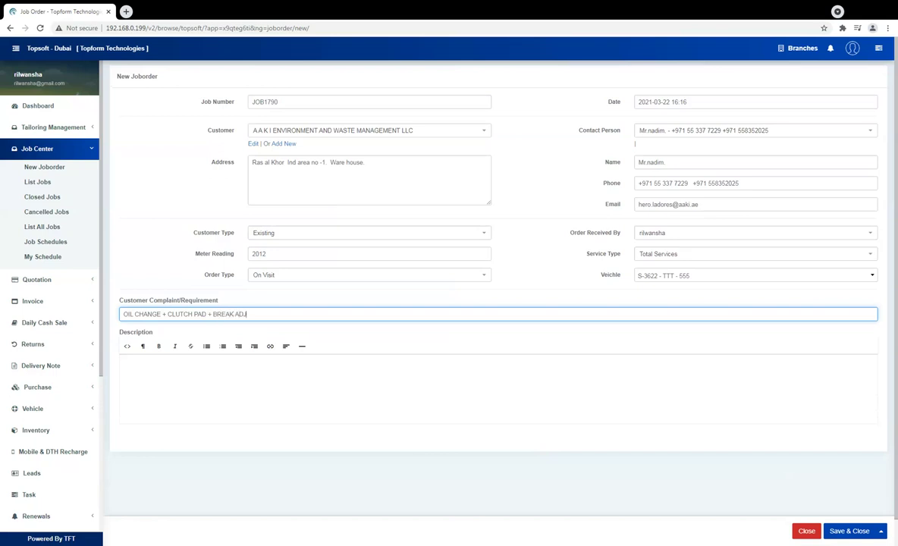
pyautogui.write('MENT')
pyautogui.click(511, 399)
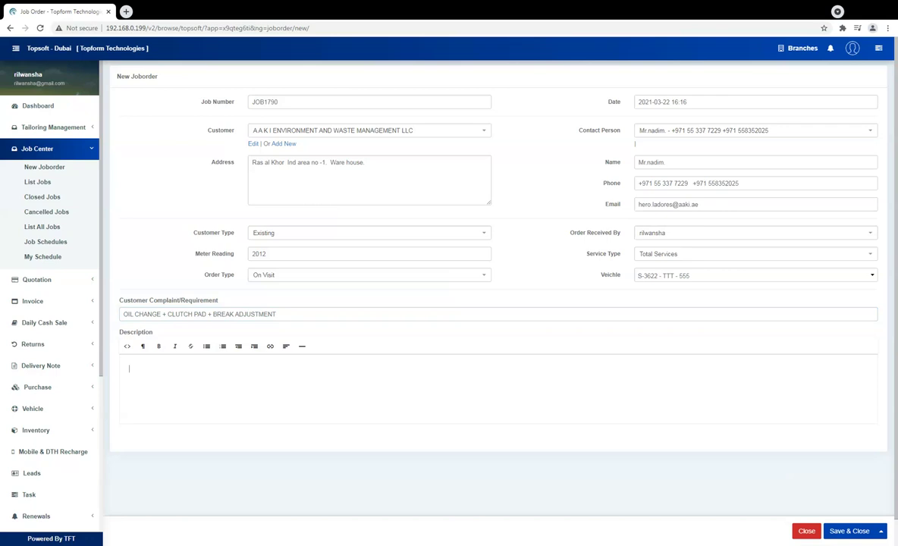
pyautogui.write('OIL CHNAGE REQUIRED')
pyautogui.click(849, 531)
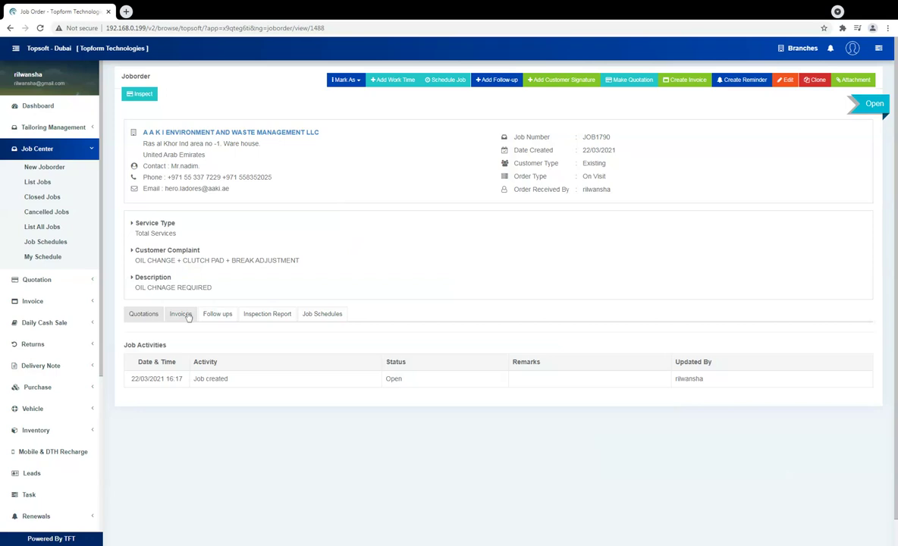
# Step: Review the saved job order's invoices, follow-ups, inspection reports, job schedules and quotations
pyautogui.click(188, 316)
pyautogui.click(218, 316)
pyautogui.click(267, 314)
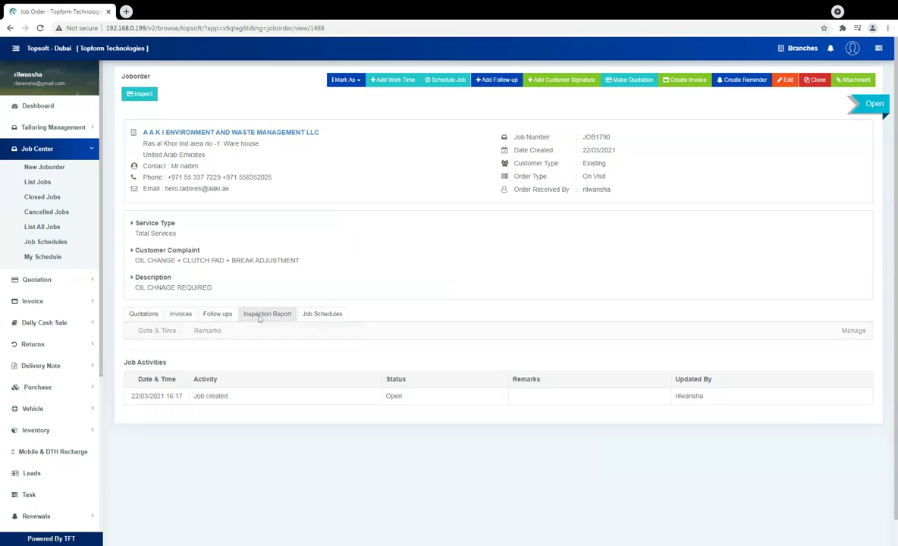
pyautogui.click(315, 317)
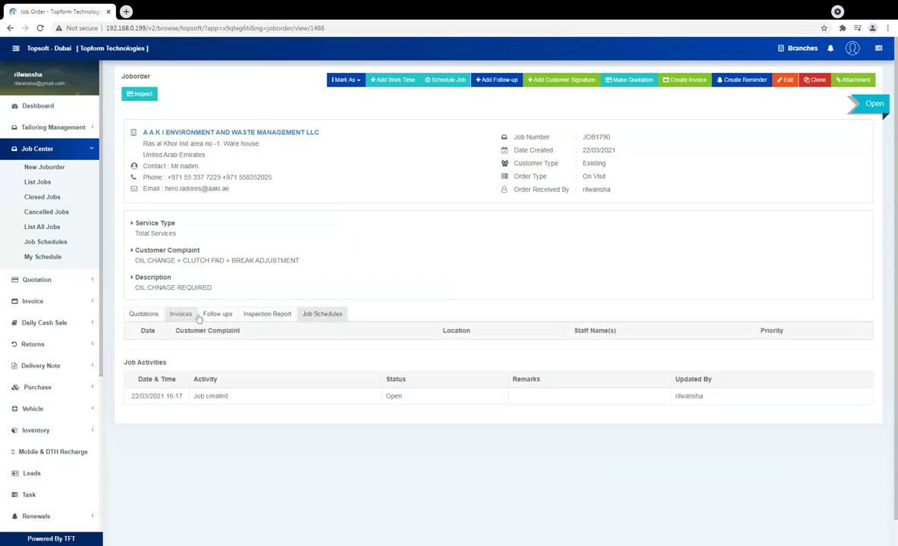
pyautogui.click(143, 314)
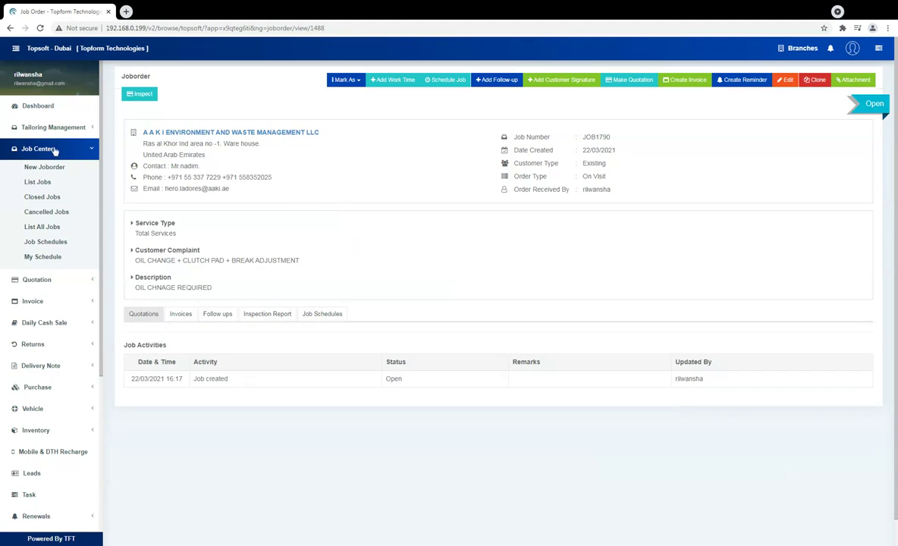
# Step: Open the new oil change, clutch pad and brake job from the job list and start its inspection report
pyautogui.click(39, 183)
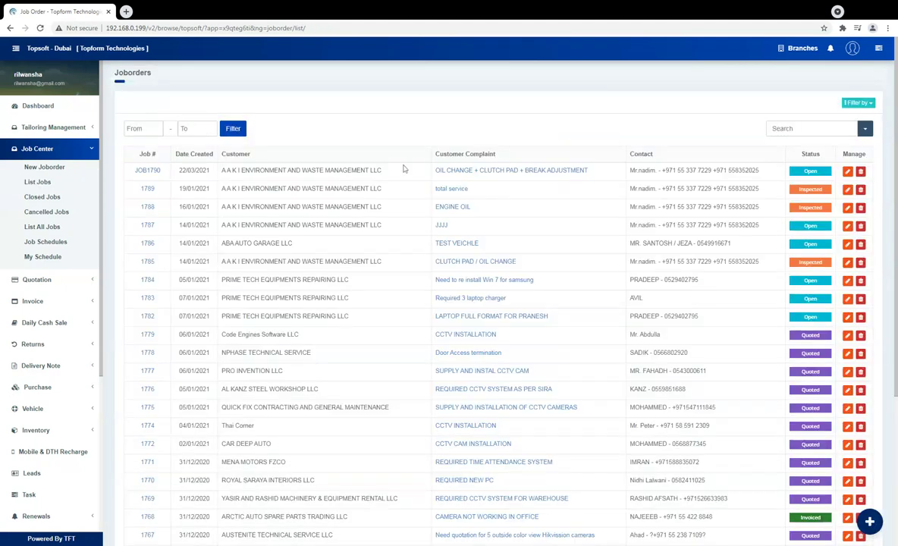
pyautogui.click(457, 172)
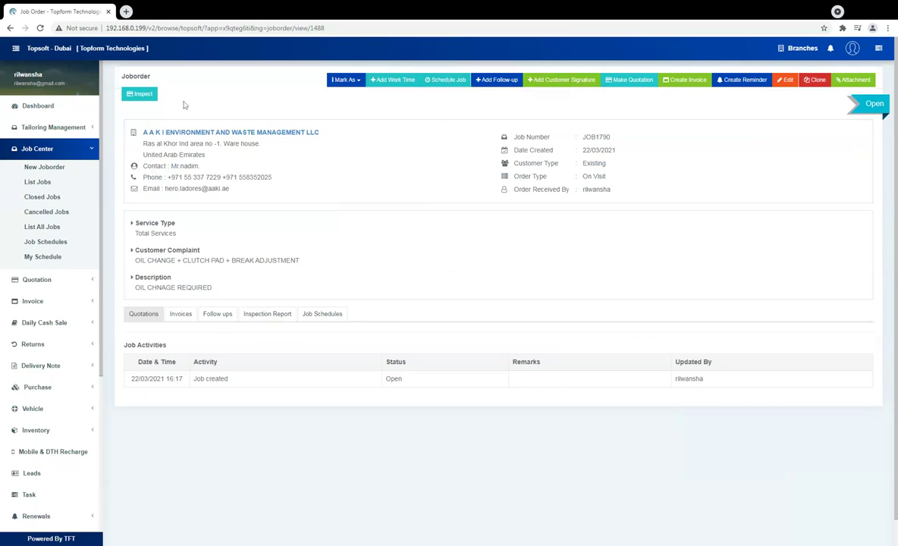
pyautogui.click(146, 97)
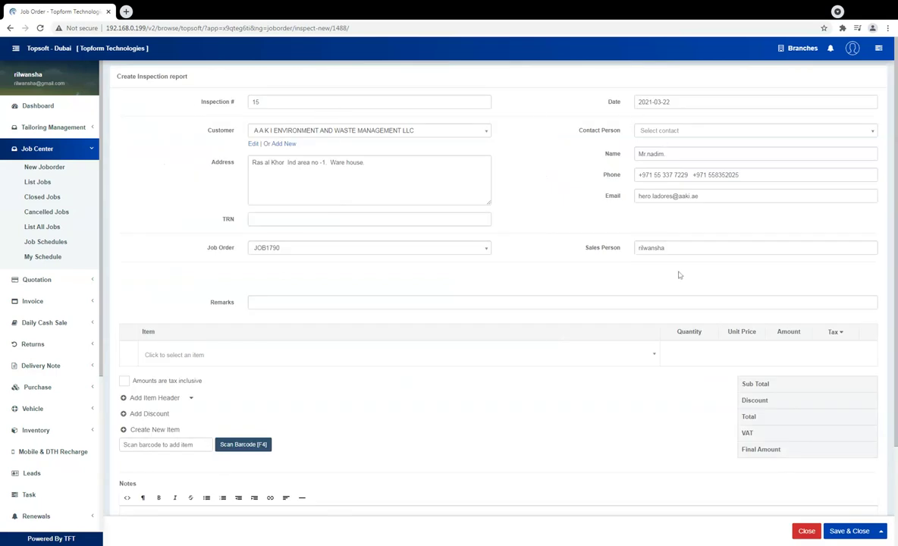
# Step: Search the inspection report's available items for OIL
pyautogui.click(232, 354)
pyautogui.write('O')
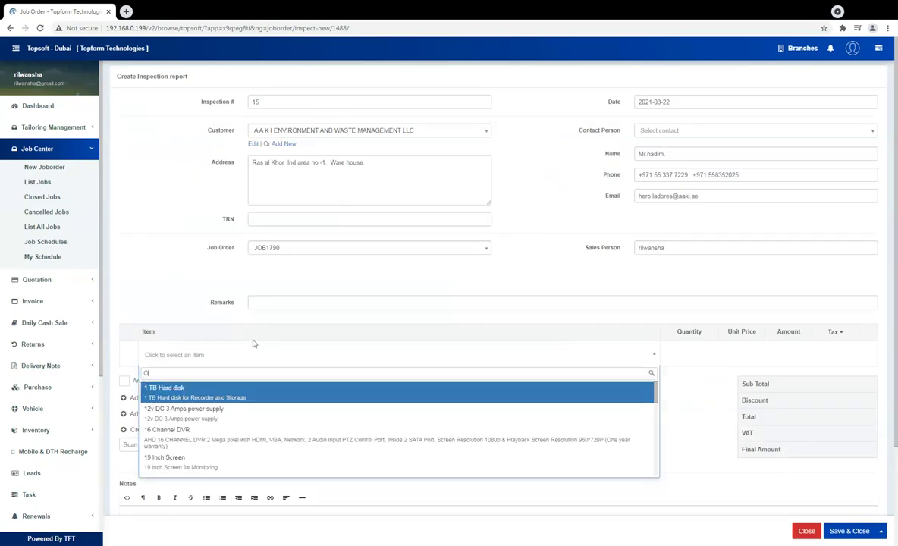
pyautogui.write('IL')
pyautogui.press('BackSpace')
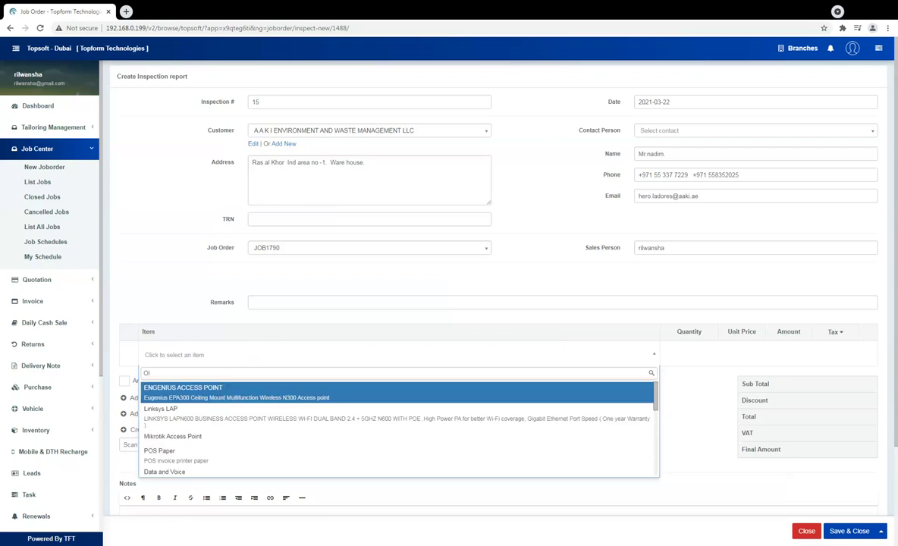
pyautogui.press('BackSpace')
pyautogui.press('BackSpace')
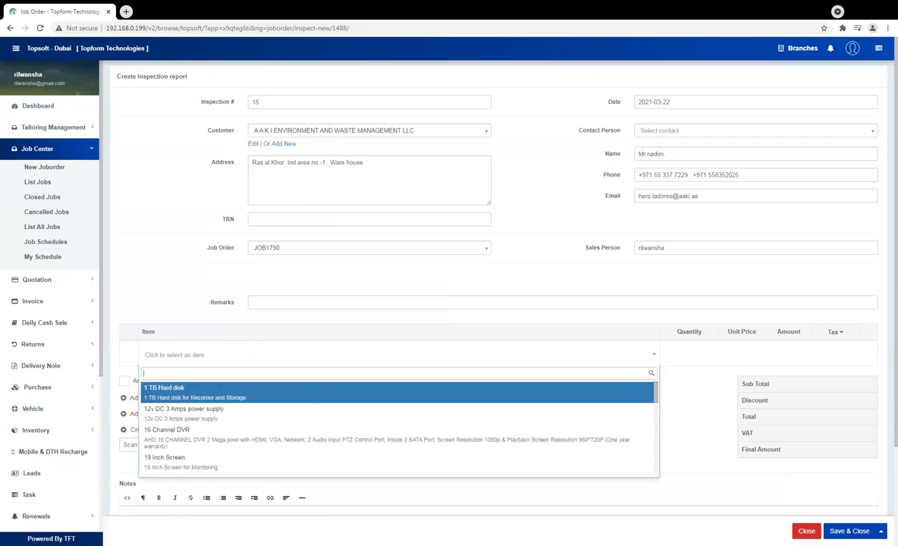
pyautogui.scroll(-1, 497, 471)
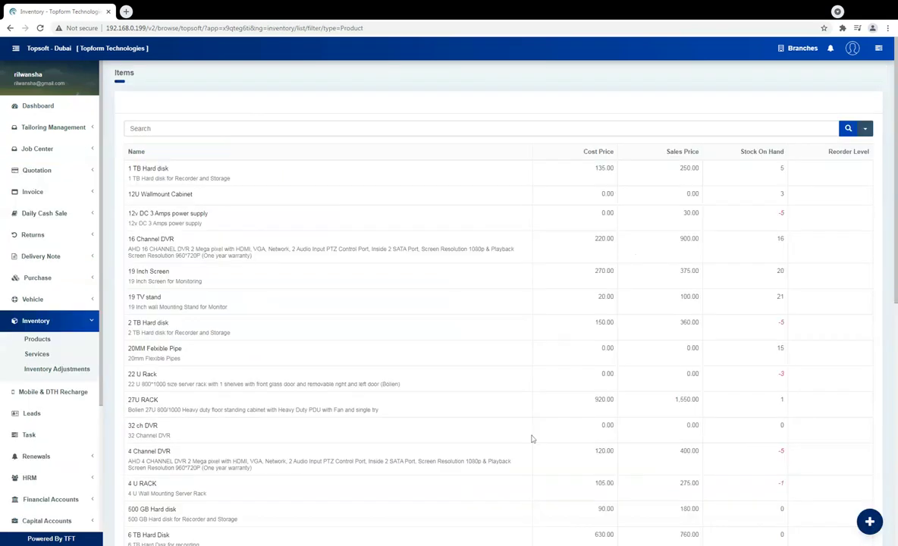
# Step: Start a new inventory product named "KIA ENGINE OIL" with the description "ENGINE OIL 1 LTR"
pyautogui.click(37, 340)
pyautogui.click(870, 522)
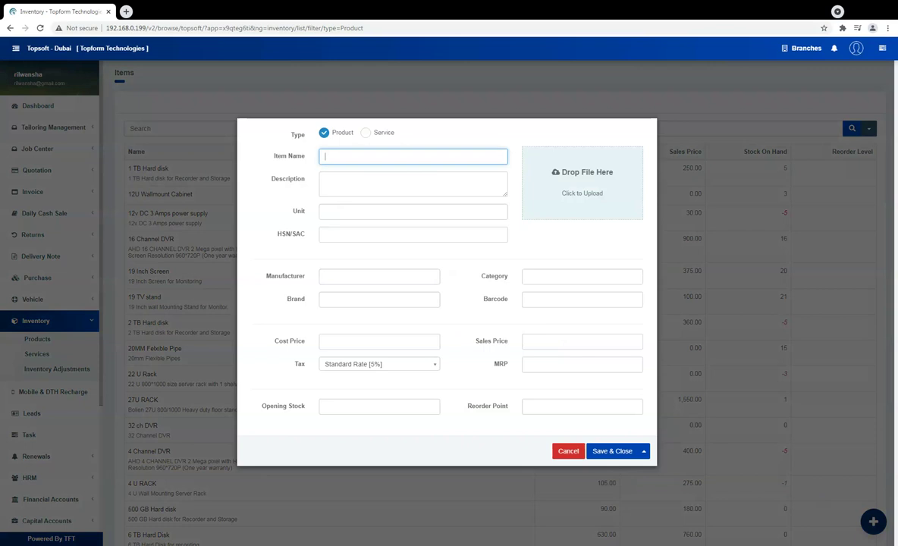
pyautogui.write('KIA ENGINE OIL')
pyautogui.click(413, 184)
pyautogui.write('ENG')
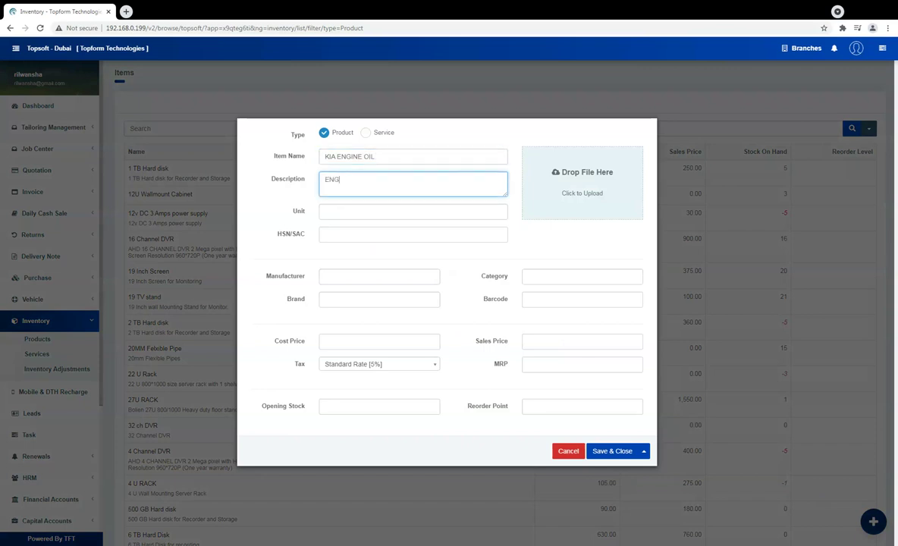
pyautogui.write('INE OIL 1 LTR')
# Step: Set the new product's unit to 1
pyautogui.click(413, 212)
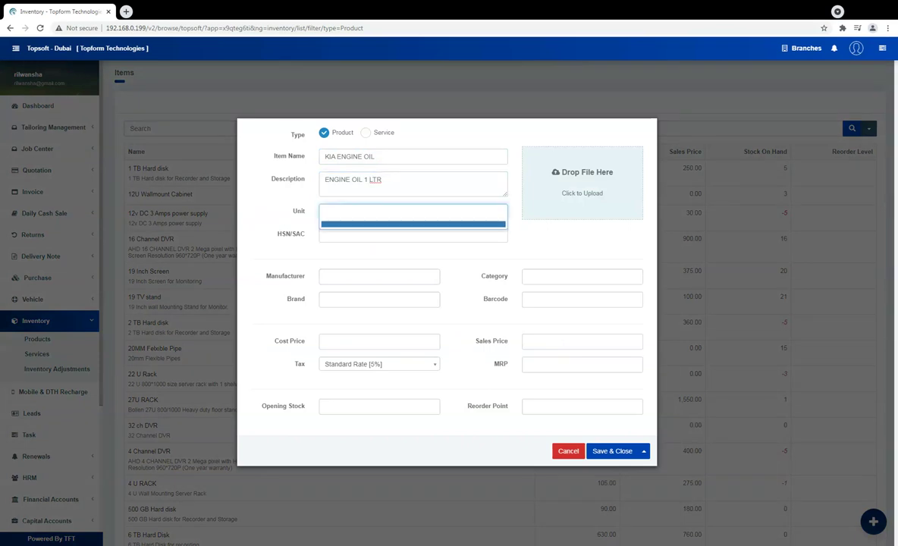
pyautogui.write('1')
pyautogui.press('Tab')
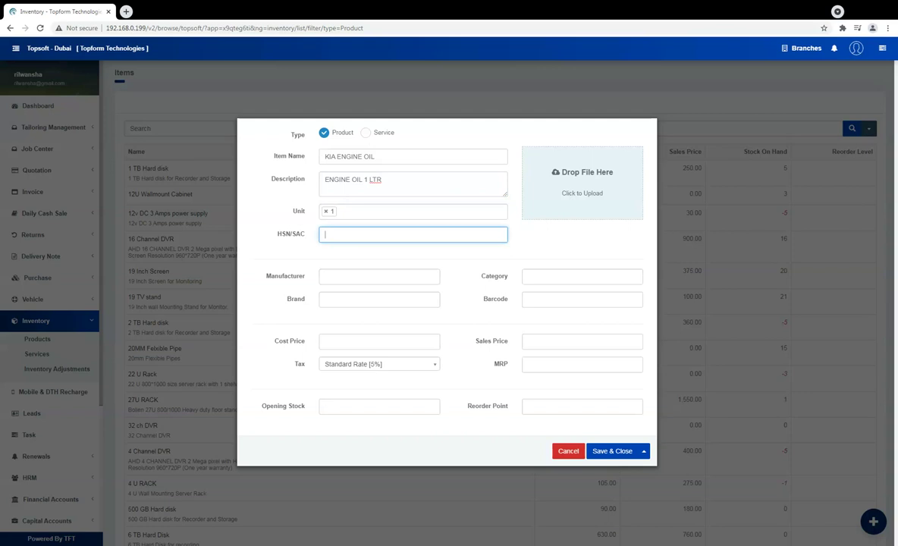
# Step: Enter HSN/SAC code 3621122 for the new product, with manufacturer KIA and category OIL
pyautogui.write('3621122')
pyautogui.press('Tab')
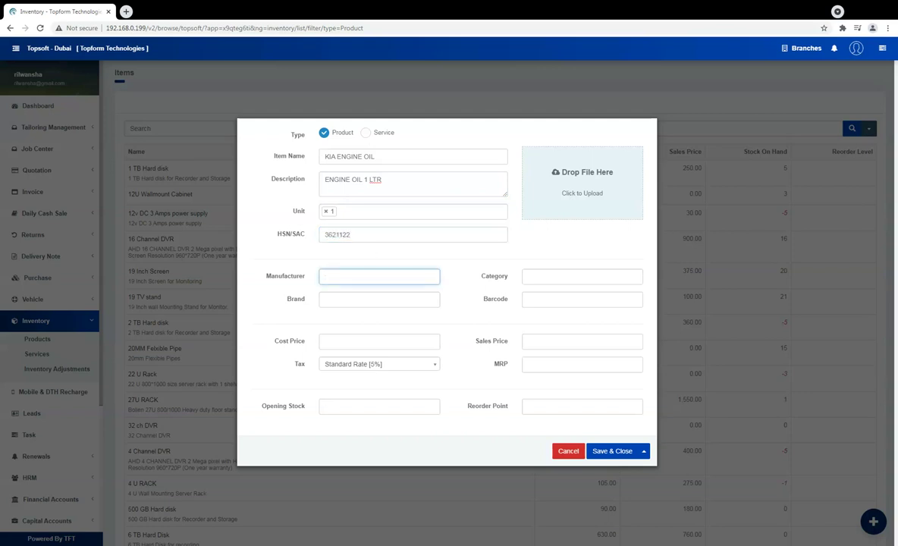
pyautogui.write('KIA')
pyautogui.press('Tab')
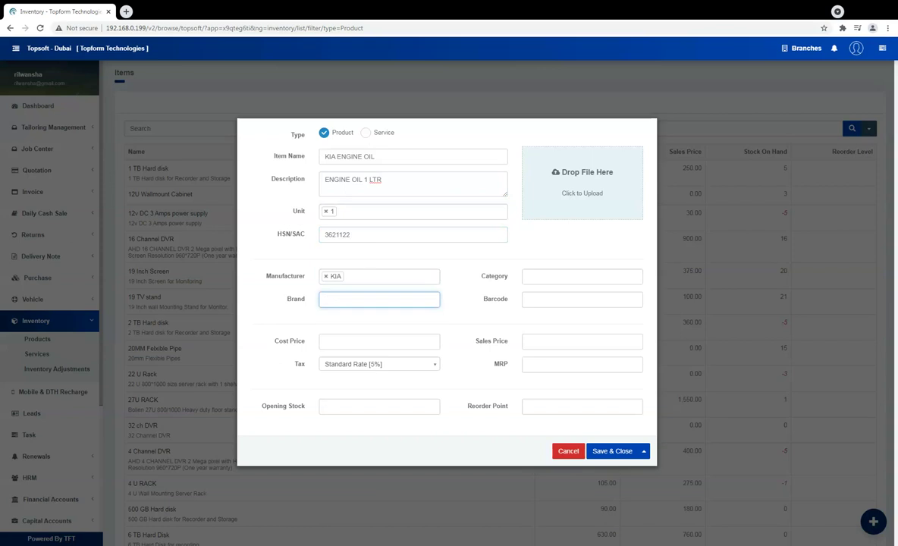
pyautogui.press('Tab')
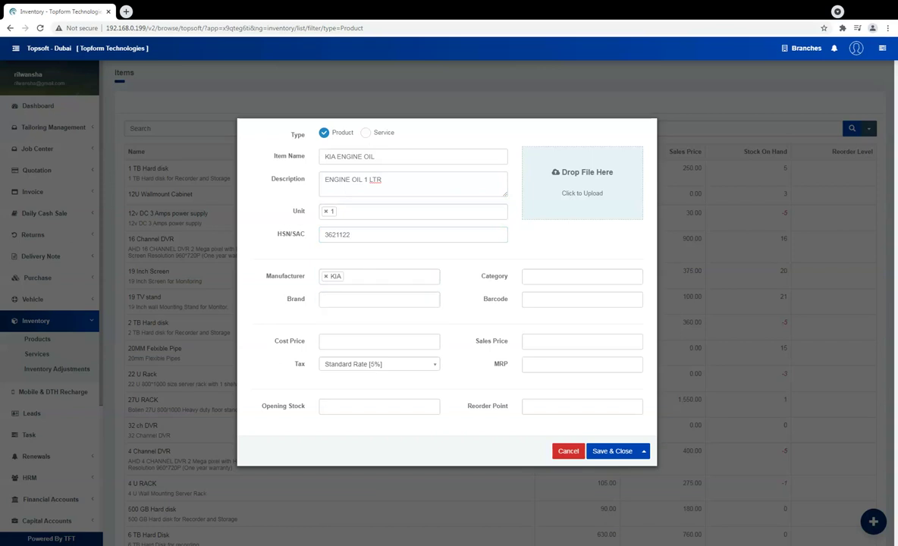
pyautogui.write('OIL')
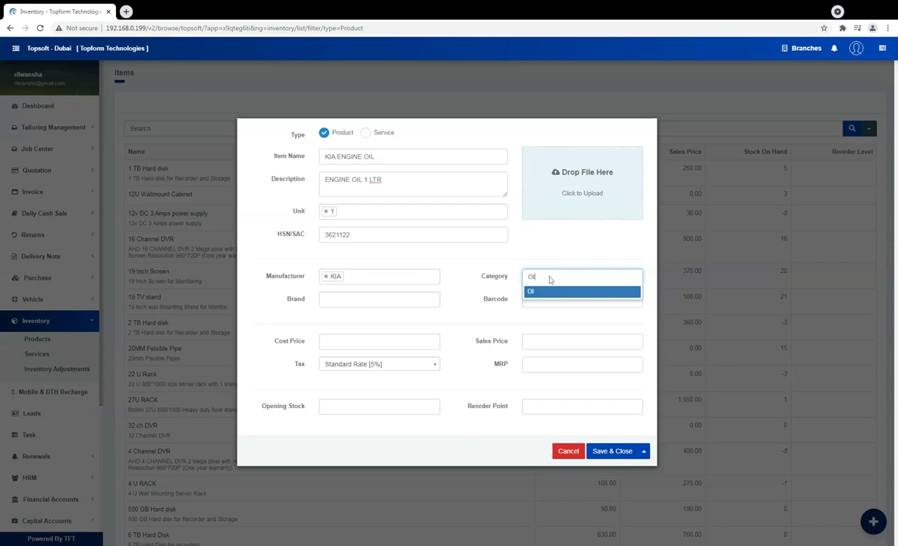
pyautogui.press('Tab')
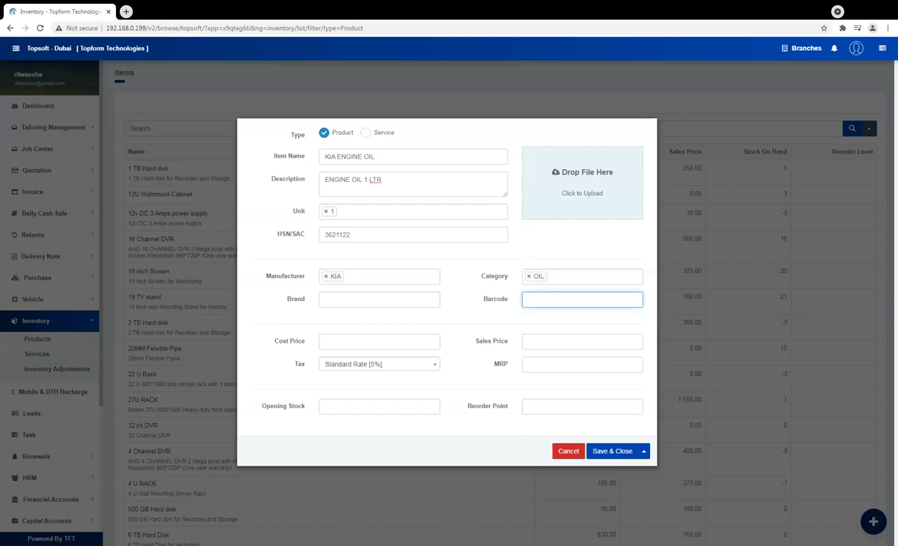
# Step: Set the engine oil product's sales price to 2300 and its MRP to 2900
pyautogui.click(529, 342)
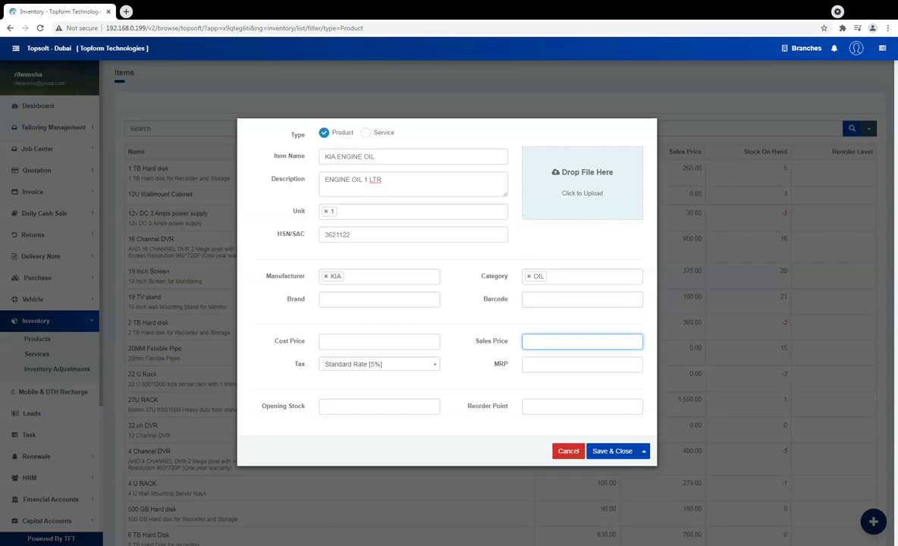
pyautogui.write('2300')
pyautogui.press('Tab')
pyautogui.write('2900')
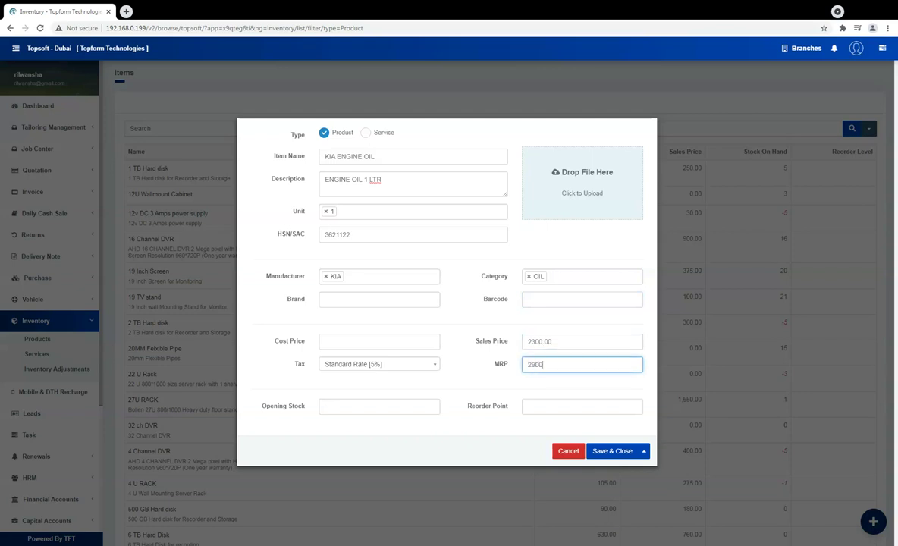
pyautogui.press('Tab')
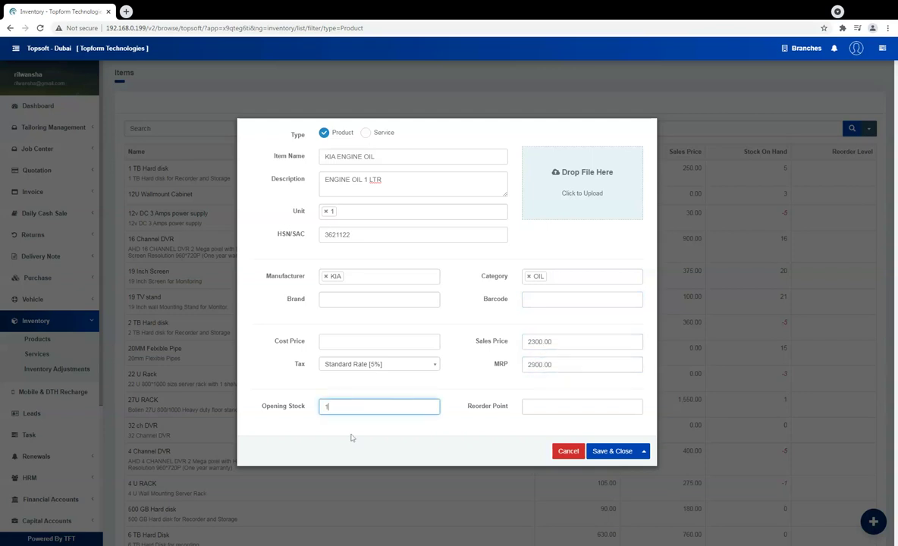
pyautogui.press('Tab')
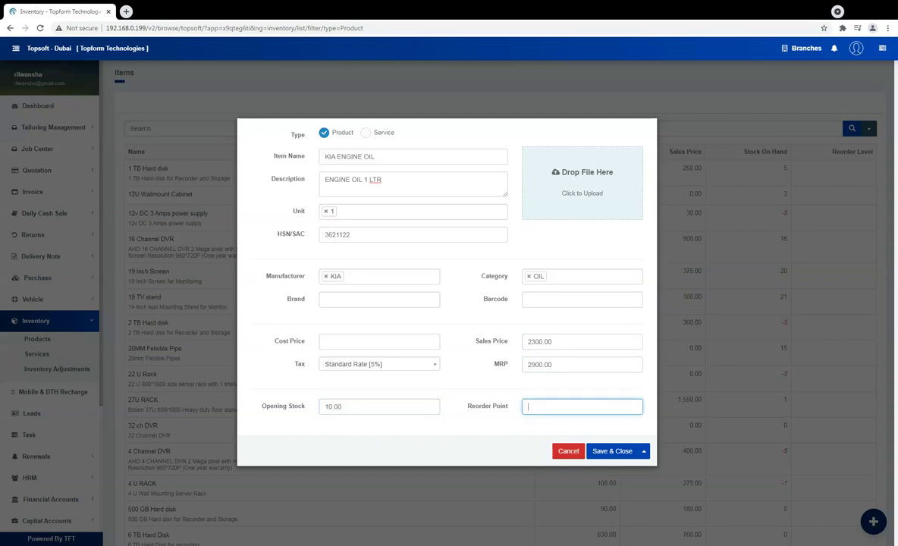
pyautogui.click(278, 407)
pyautogui.press('BackSpace')
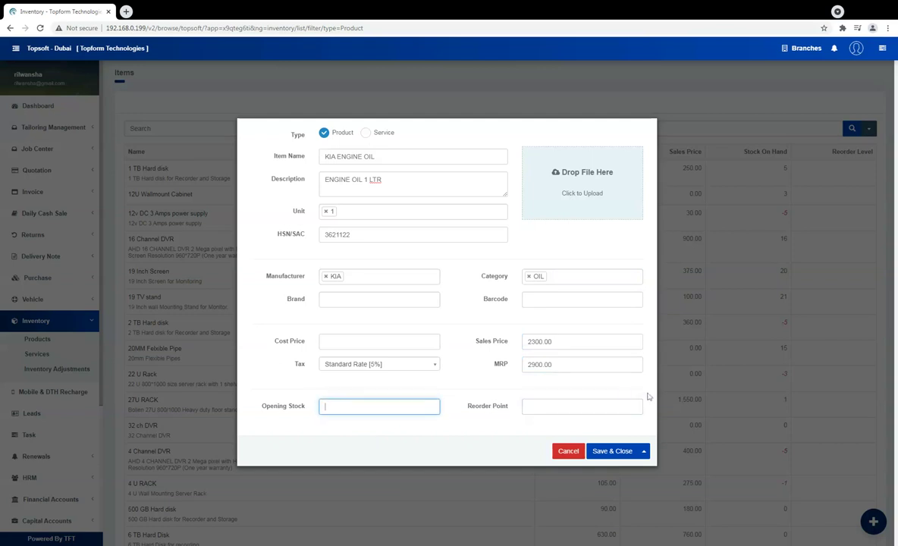
# Step: Set the engine oil product's cost price to 1850 and keep the Standard Rate [5%] tax
pyautogui.click(355, 341)
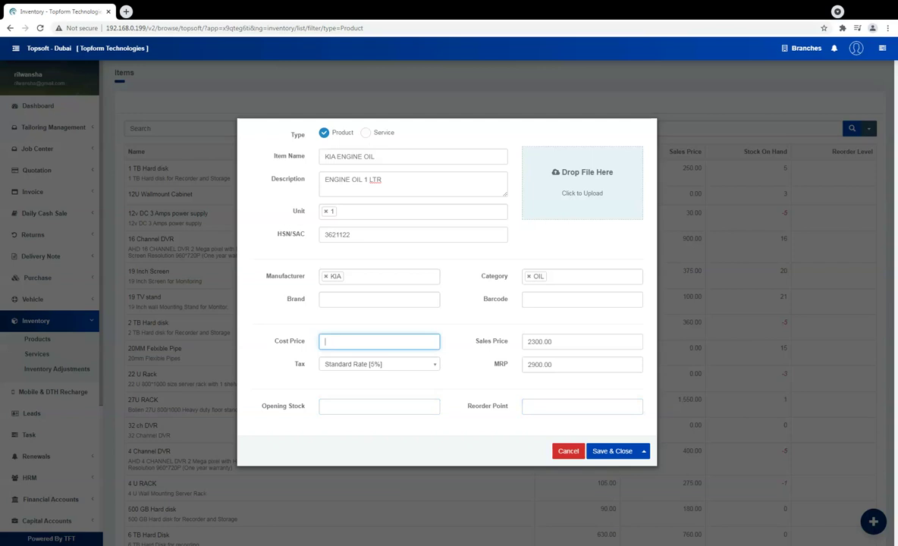
pyautogui.write('1850')
pyautogui.click(415, 363)
pyautogui.click(399, 418)
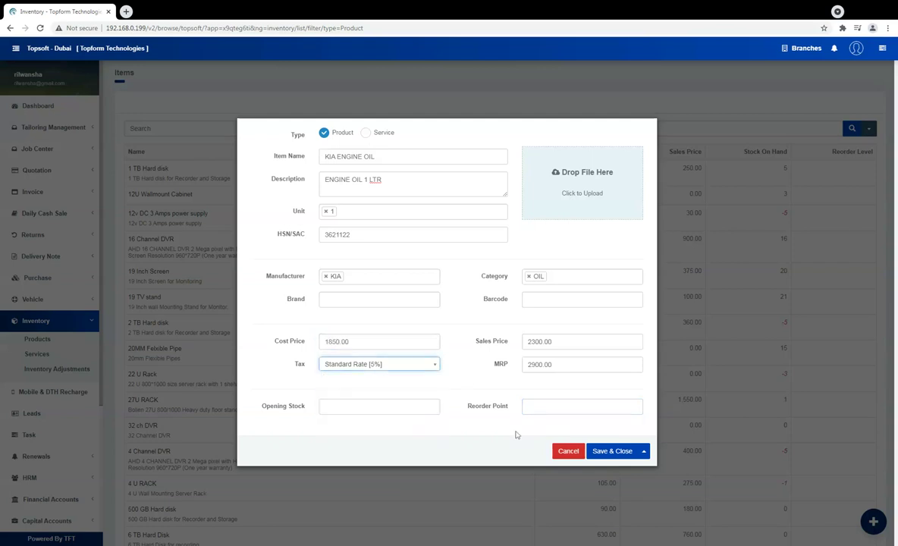
# Step: Set the product's opening stock to 0 and save the KIA ENGINE OIL product
pyautogui.click(609, 452)
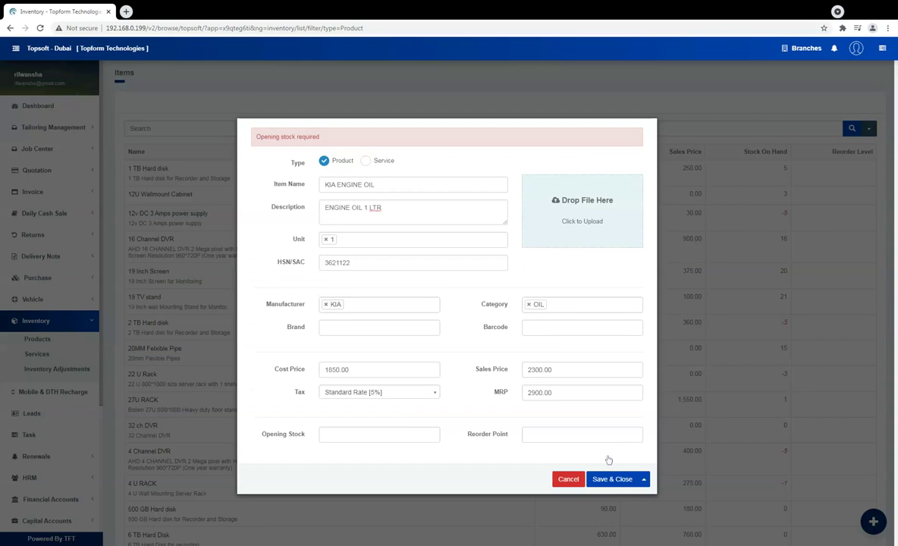
pyautogui.click(368, 434)
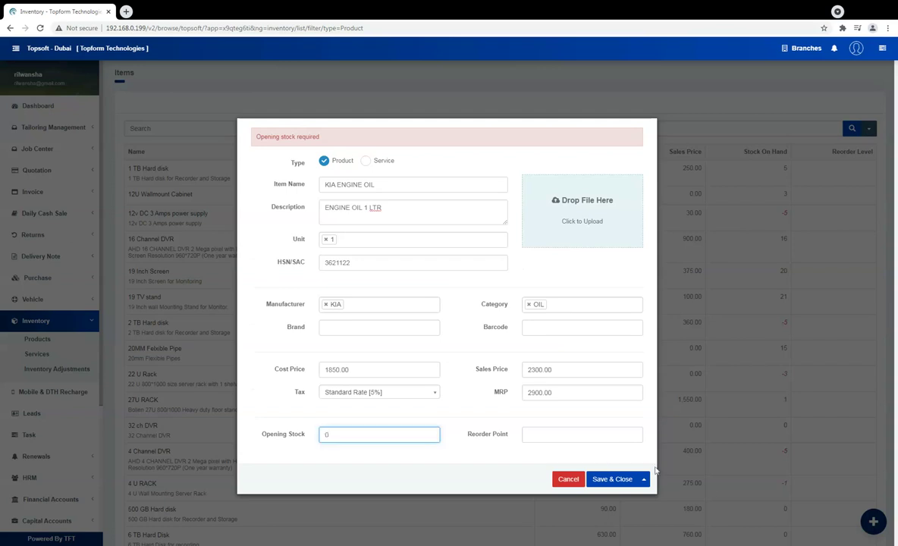
pyautogui.click(616, 481)
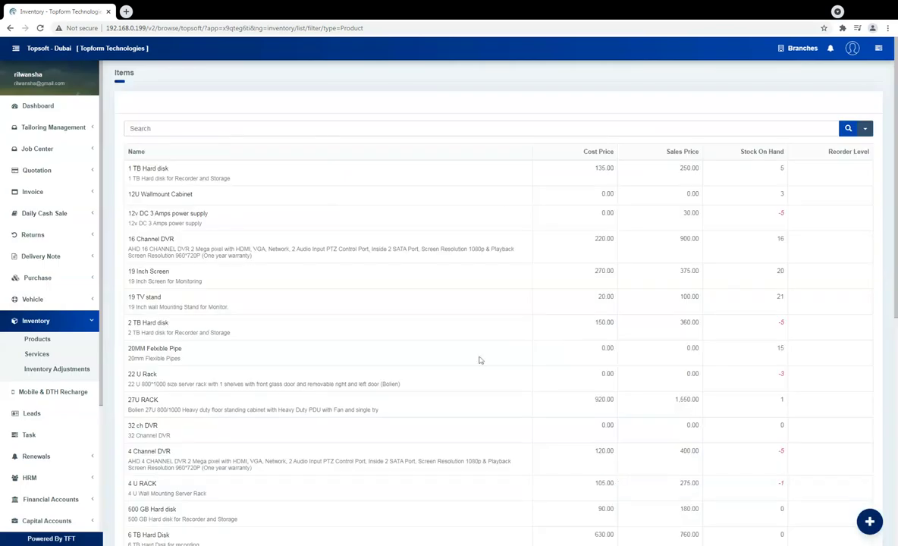
pyautogui.click(870, 520)
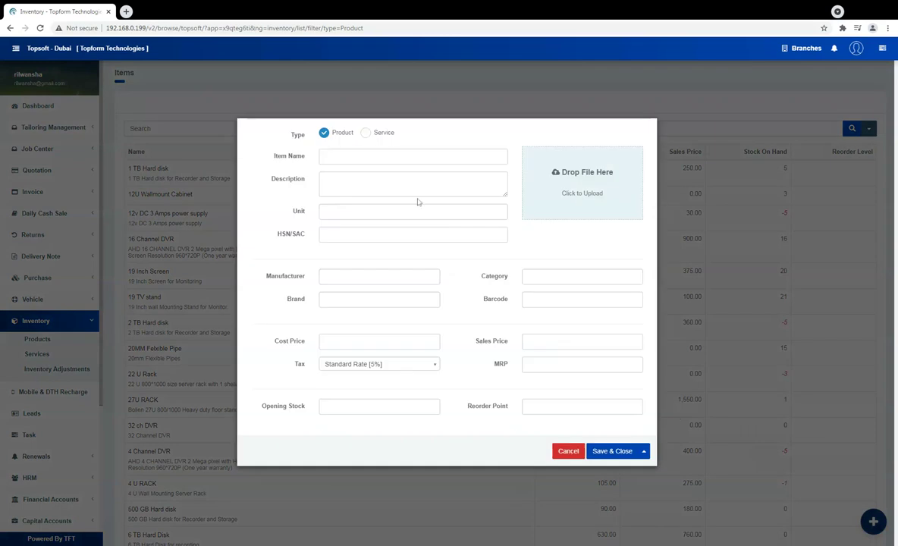
pyautogui.click(366, 133)
pyautogui.click(380, 153)
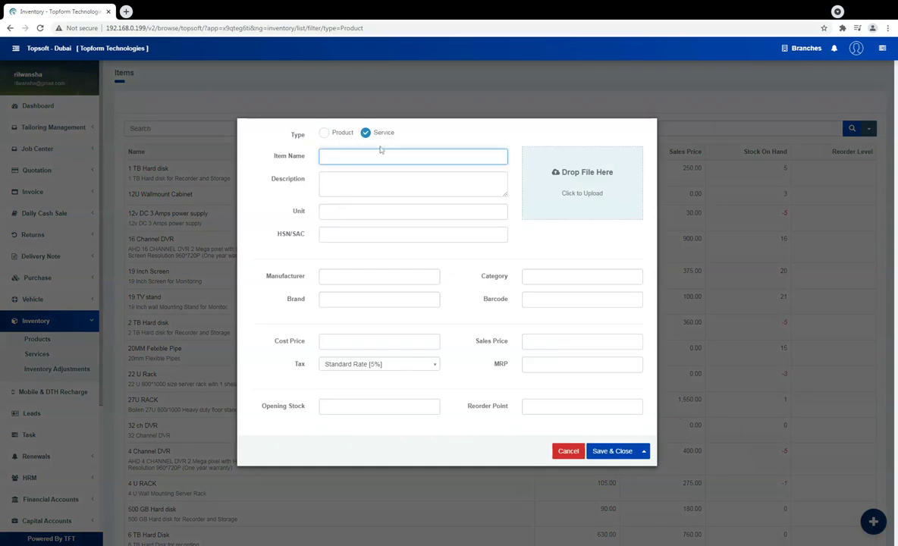
pyautogui.write('IABO')
pyautogui.write('UR cHARG')
pyautogui.write('ES')
pyautogui.hotkey('ctrl', 'a')
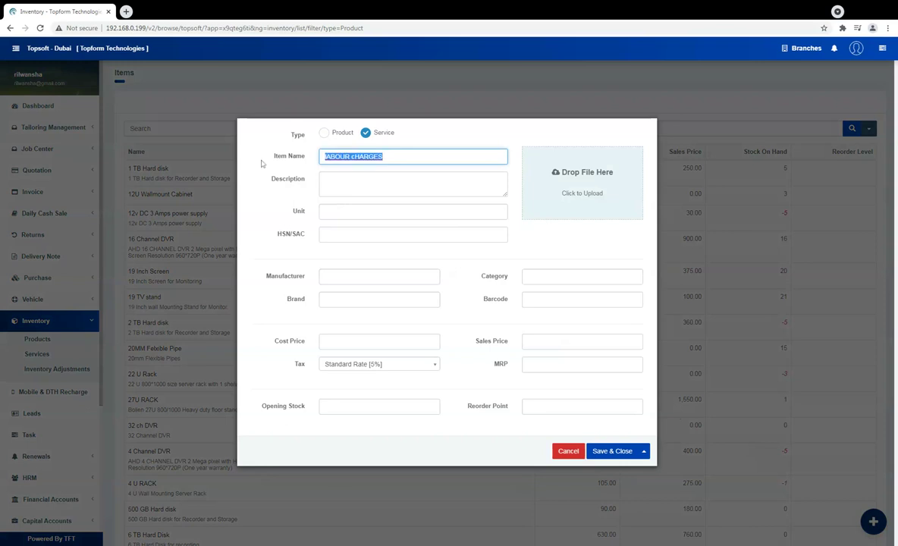
pyautogui.write('Labour Charges')
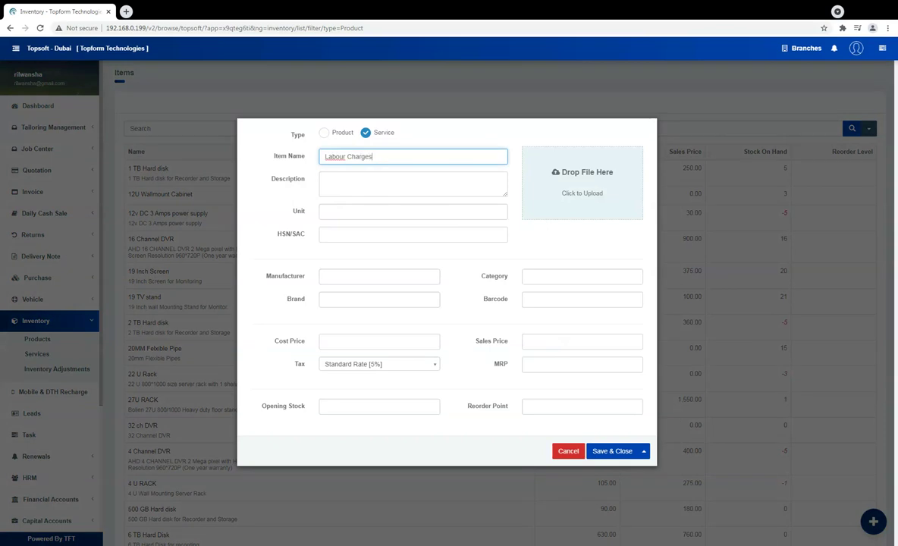
pyautogui.click(325, 180)
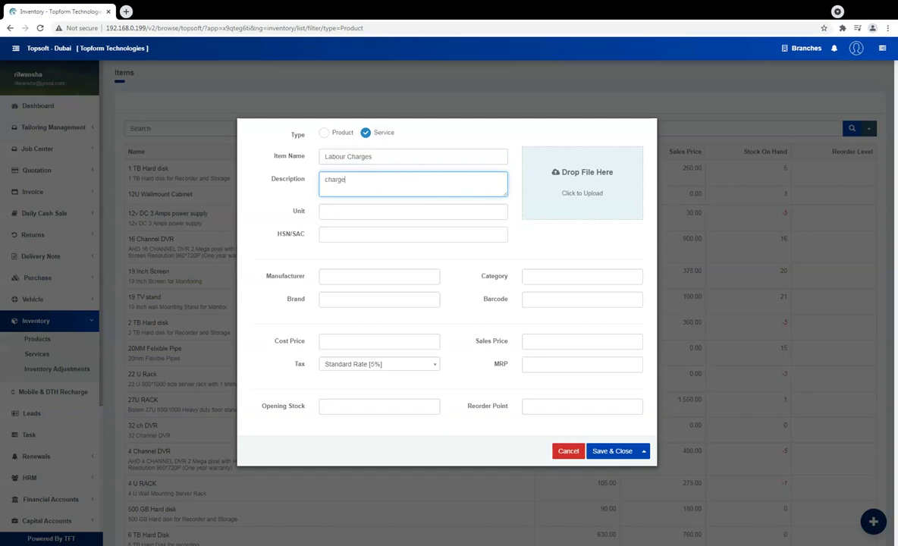
pyautogui.press('Tab')
pyautogui.press('Tab')
pyautogui.press('Tab')
pyautogui.press('Return')
pyautogui.click(330, 276)
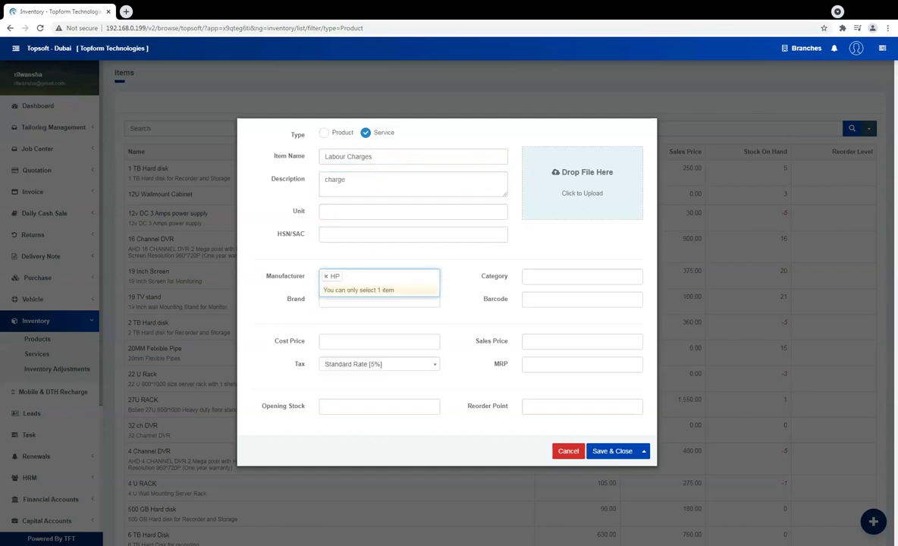
pyautogui.click(304, 260)
pyautogui.click(569, 456)
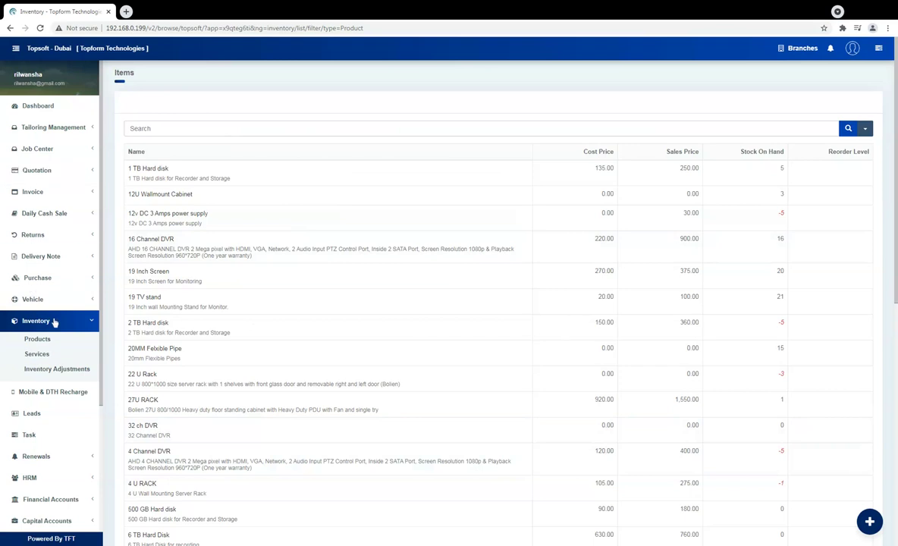
# Step: Open the oil change, clutch pad and brake adjustment job from the job list and start its inspection report
pyautogui.click(56, 148)
pyautogui.click(51, 182)
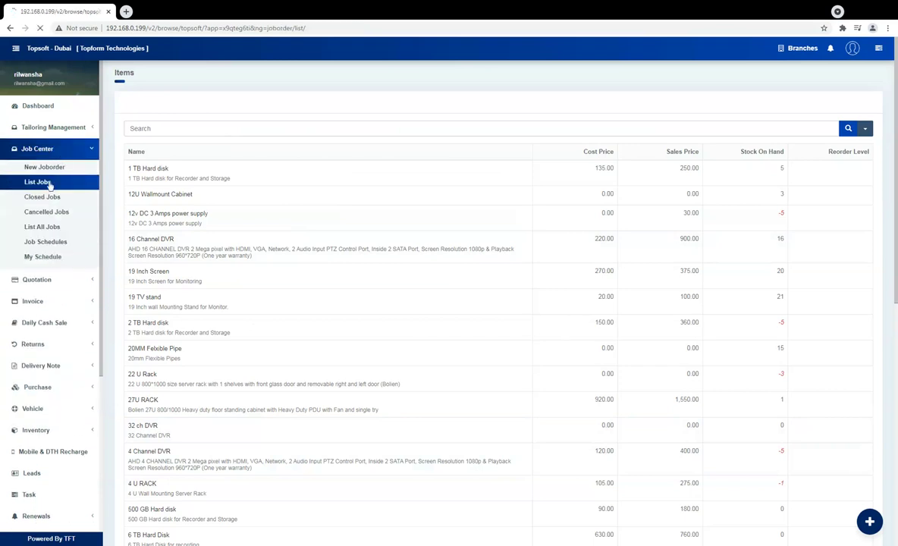
pyautogui.click(149, 171)
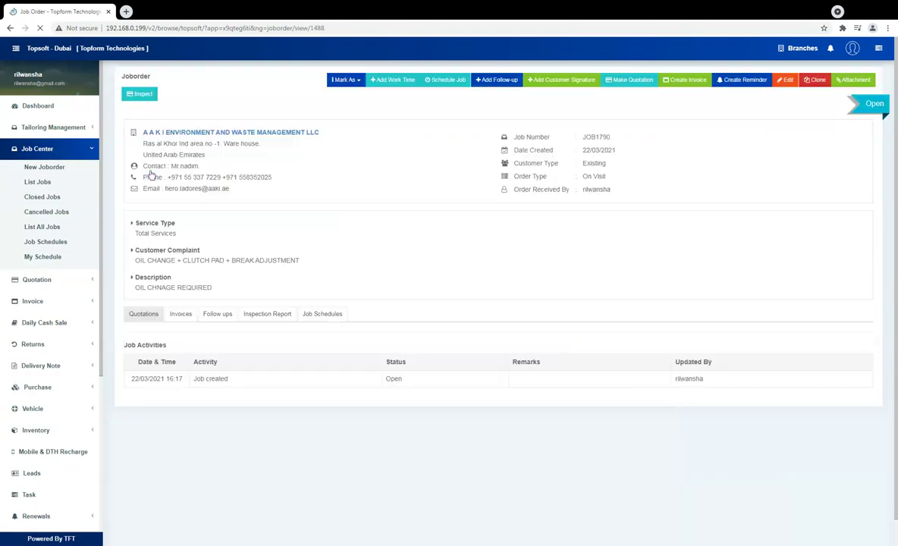
pyautogui.click(143, 97)
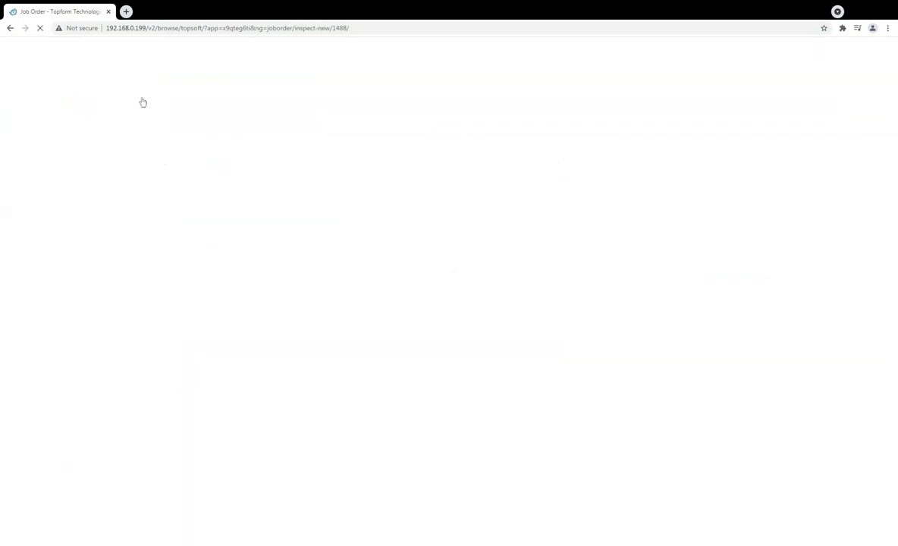
# Step: Add KIA ENGINE OIL as the first item of the inspection report
pyautogui.click(282, 353)
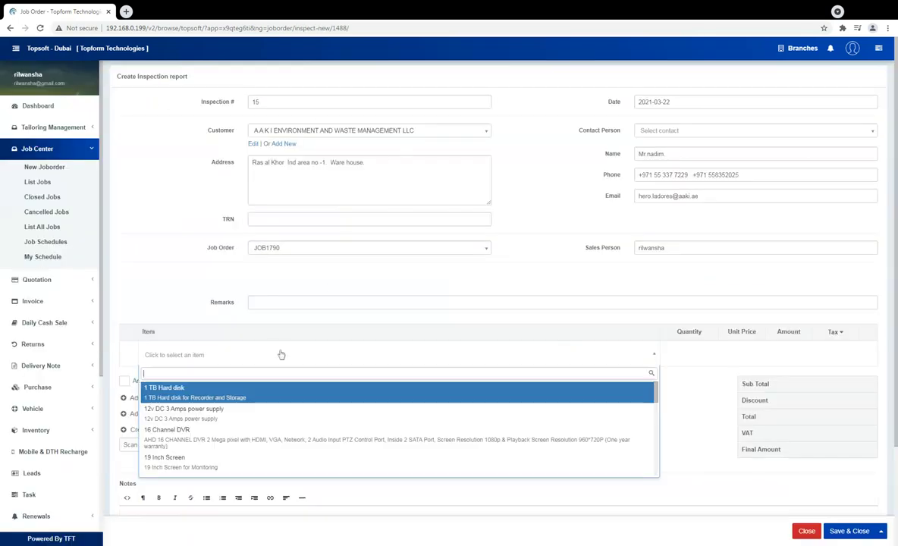
pyautogui.write('kia')
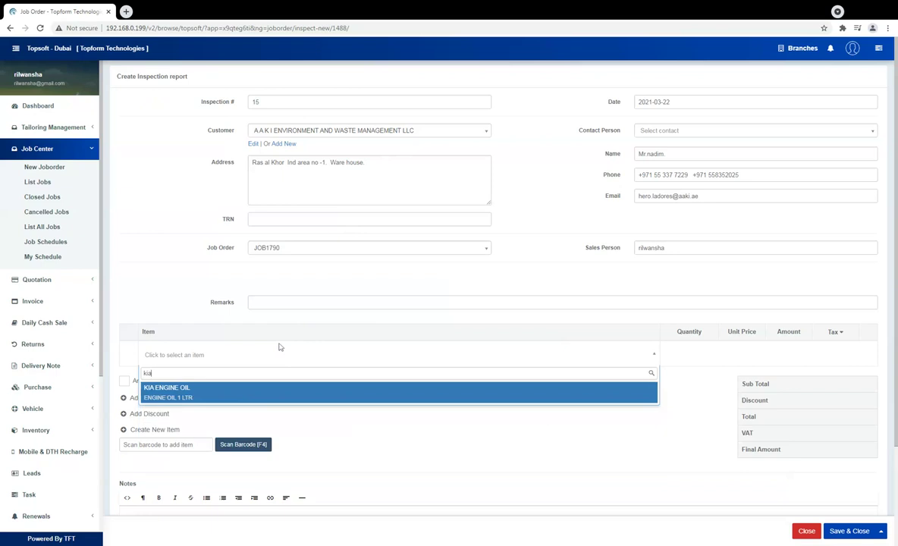
pyautogui.click(287, 393)
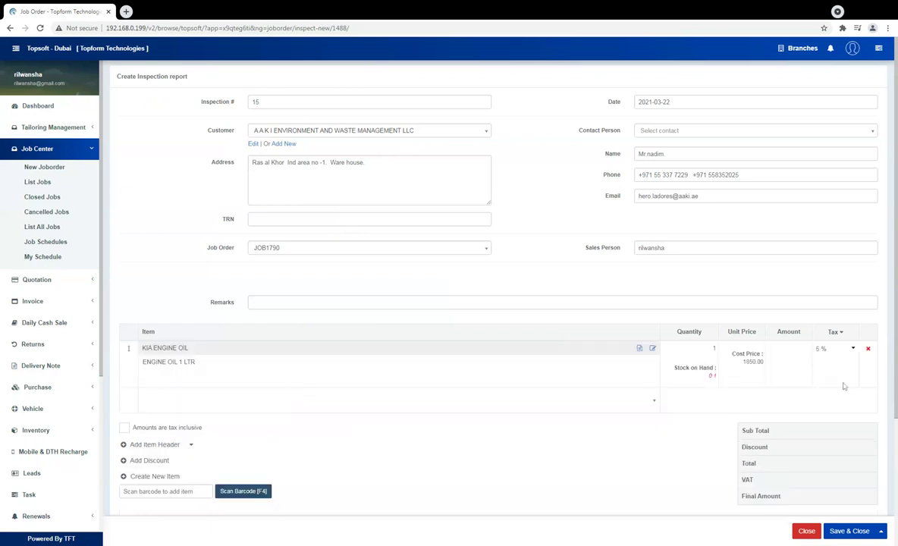
# Step: Add SERVICE CHARGES as the second inspection report item and check its item details without editing them
pyautogui.click(190, 400)
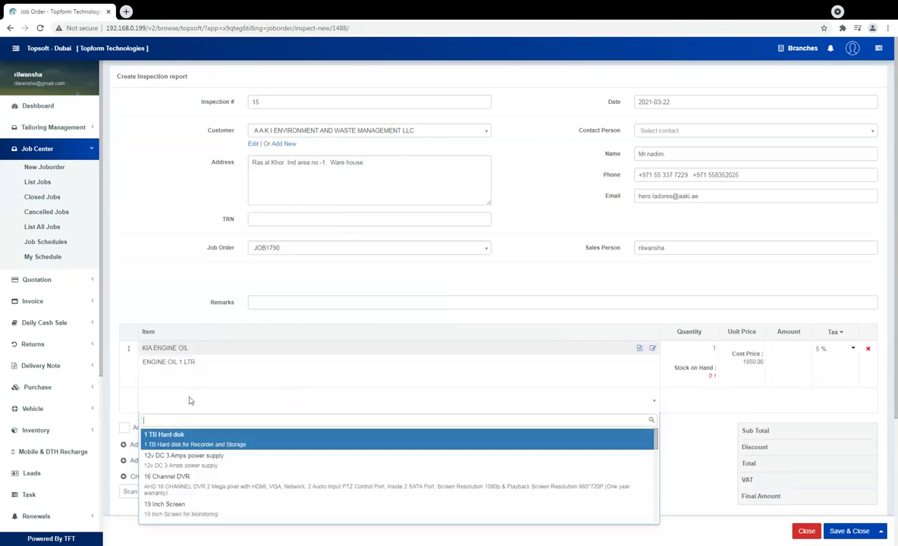
pyautogui.write('serv')
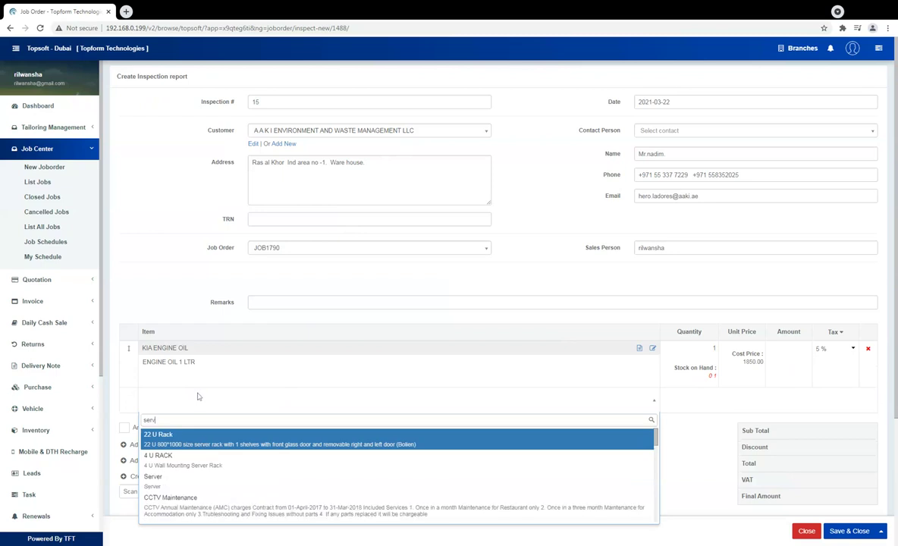
pyautogui.write('ice')
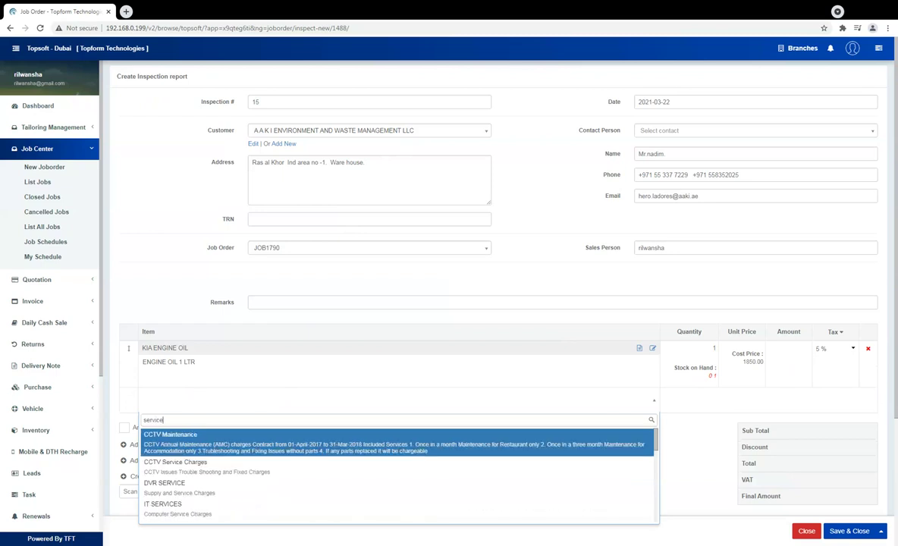
pyautogui.write(' charge')
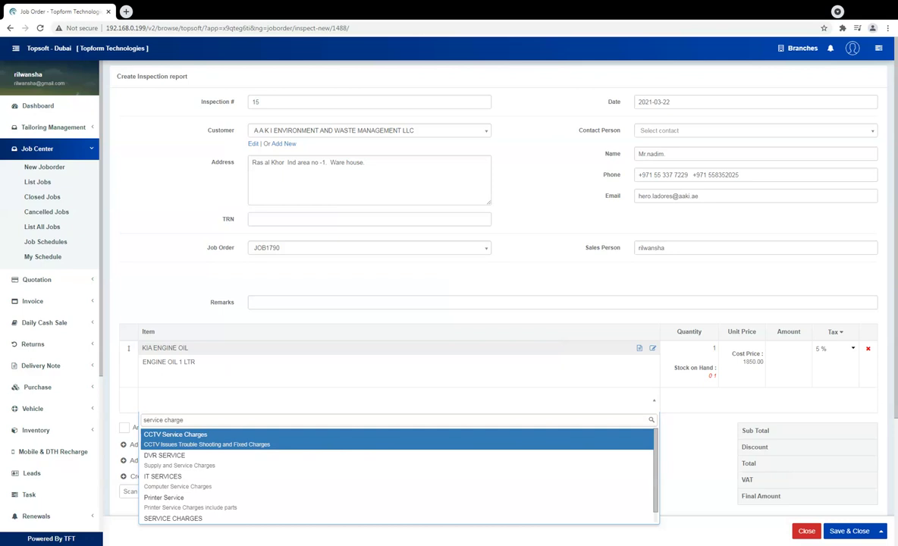
pyautogui.scroll(-2, 237, 462)
pyautogui.click(240, 507)
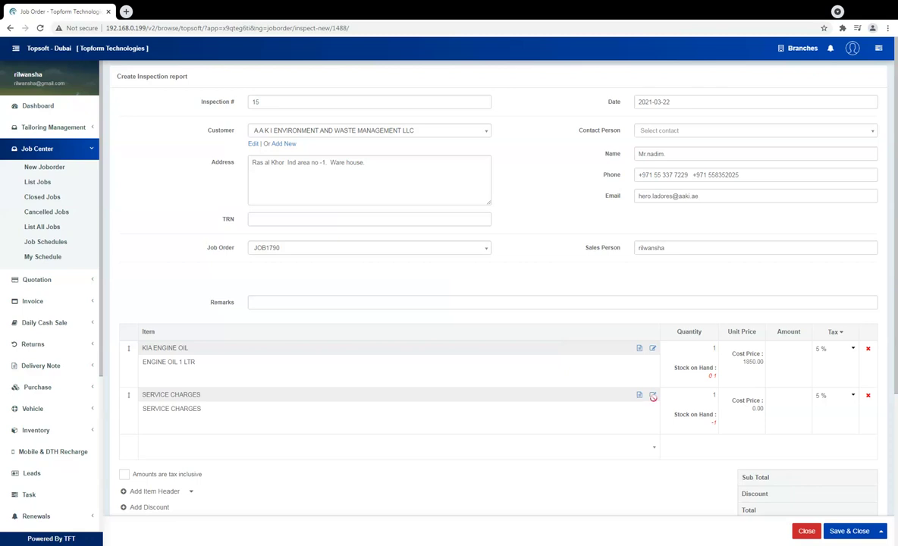
pyautogui.click(653, 396)
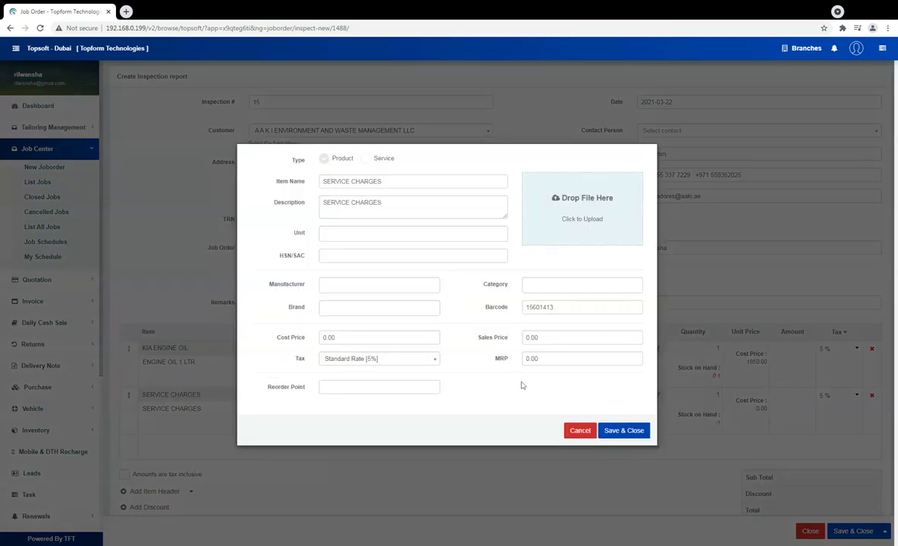
pyautogui.click(579, 431)
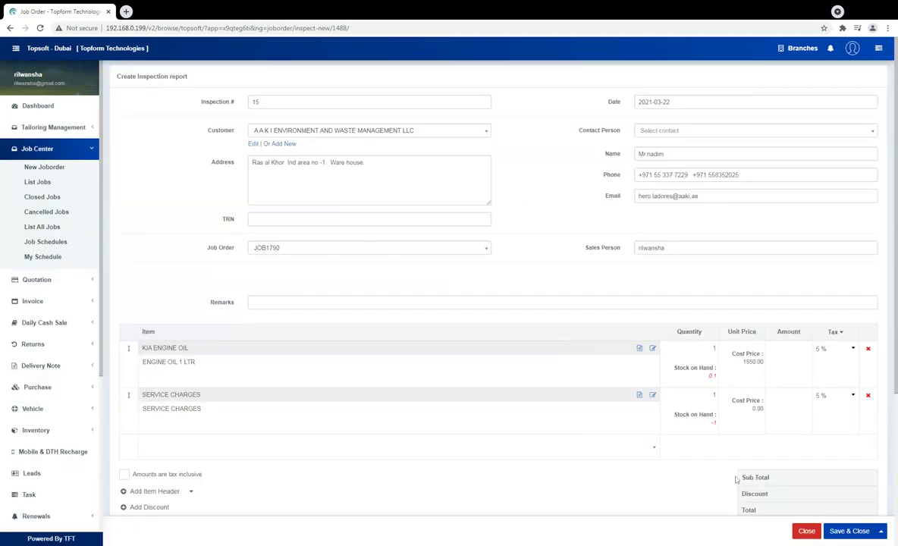
# Step: Save and close the inspection report, and reopen the oil change, clutch pad and brake adjustment job from the job list
pyautogui.scroll(-3, 842, 528)
pyautogui.click(846, 529)
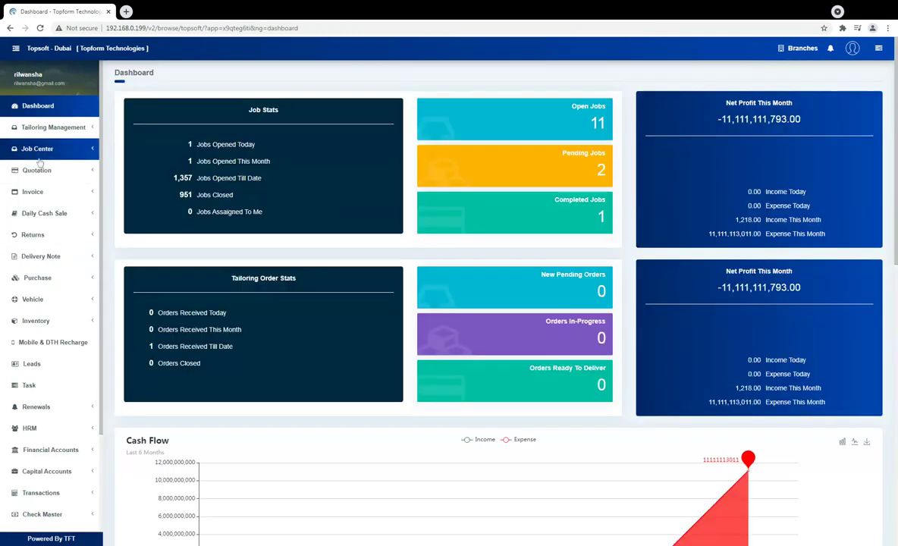
pyautogui.click(44, 152)
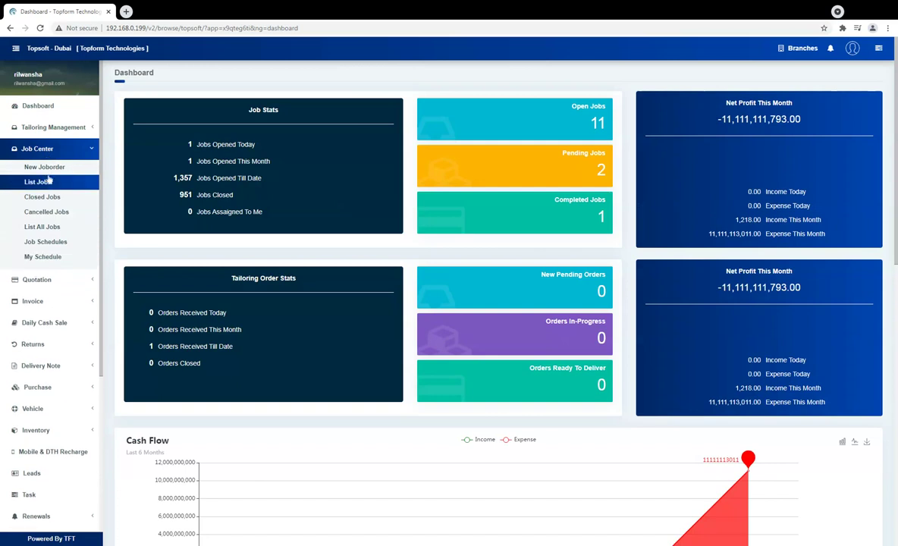
pyautogui.click(40, 180)
pyautogui.click(148, 170)
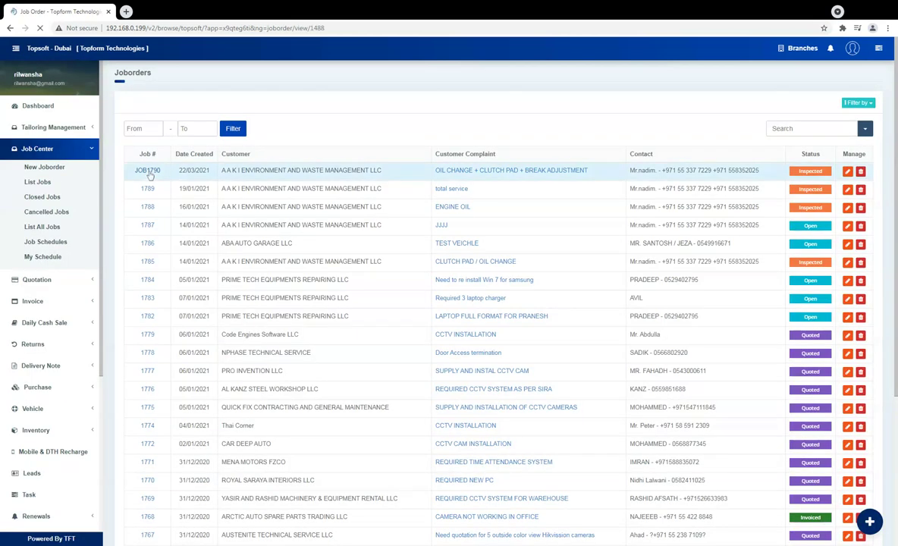
# Step: Review the job's inspection report and schedules, and look at its new quotation form without saving it
pyautogui.click(275, 316)
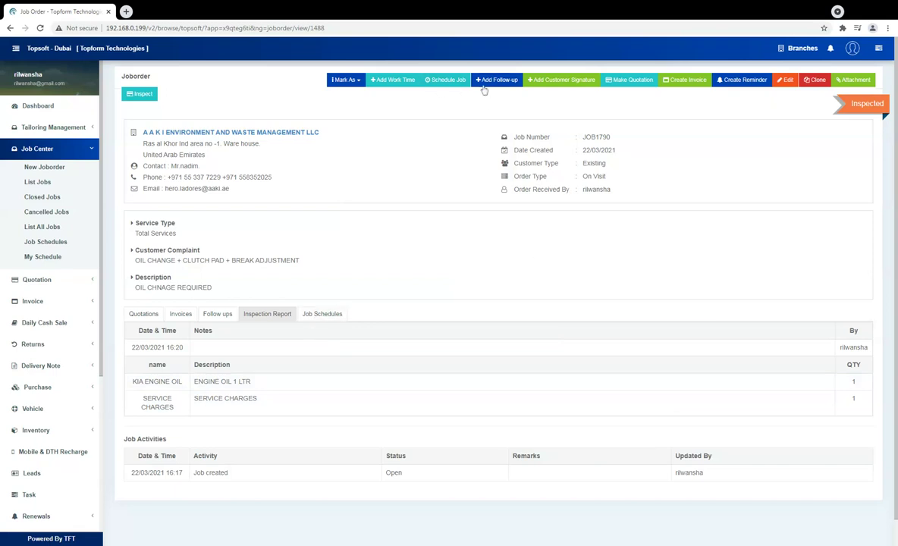
pyautogui.click(323, 313)
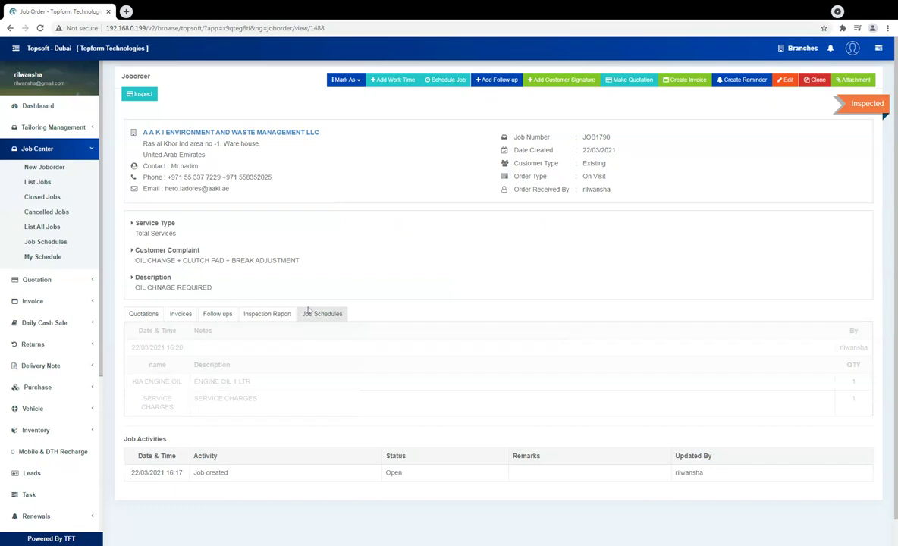
pyautogui.click(275, 314)
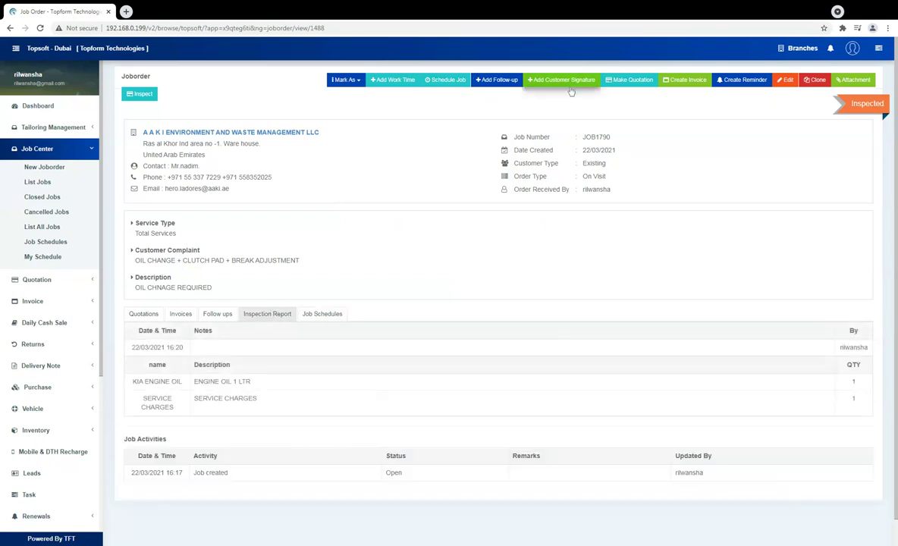
pyautogui.click(630, 81)
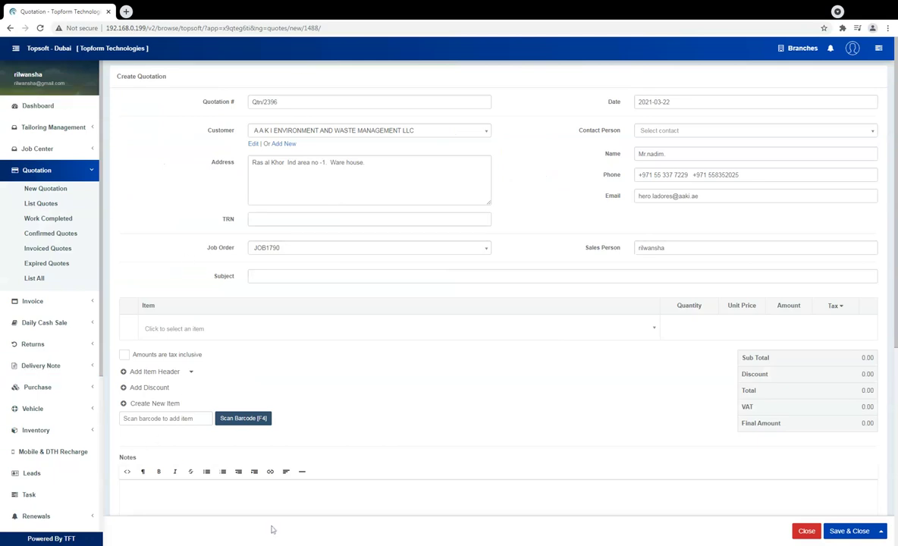
pyautogui.hotkey('alt', 'Left')
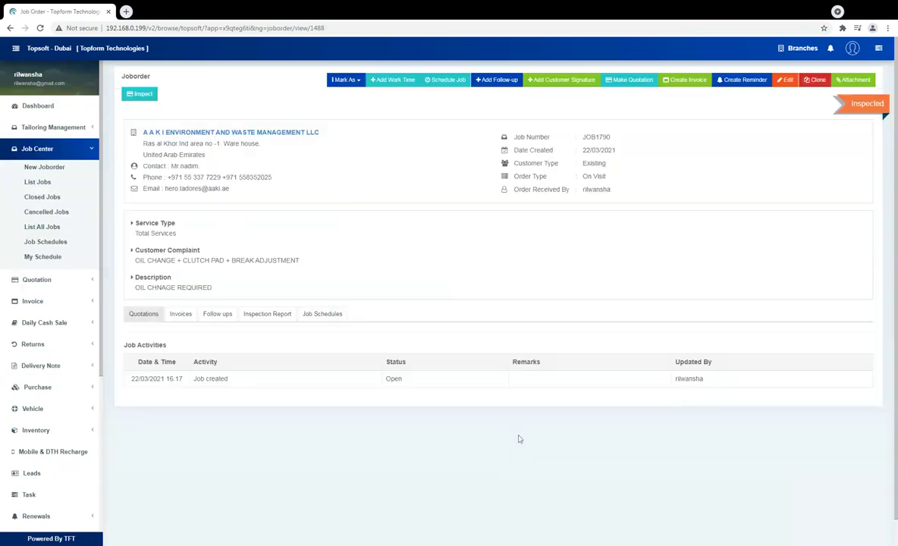
# Step: Start scheduling the job for 2021-03-22 and assign the logged-in staff account as its technician
pyautogui.click(426, 79)
pyautogui.click(455, 223)
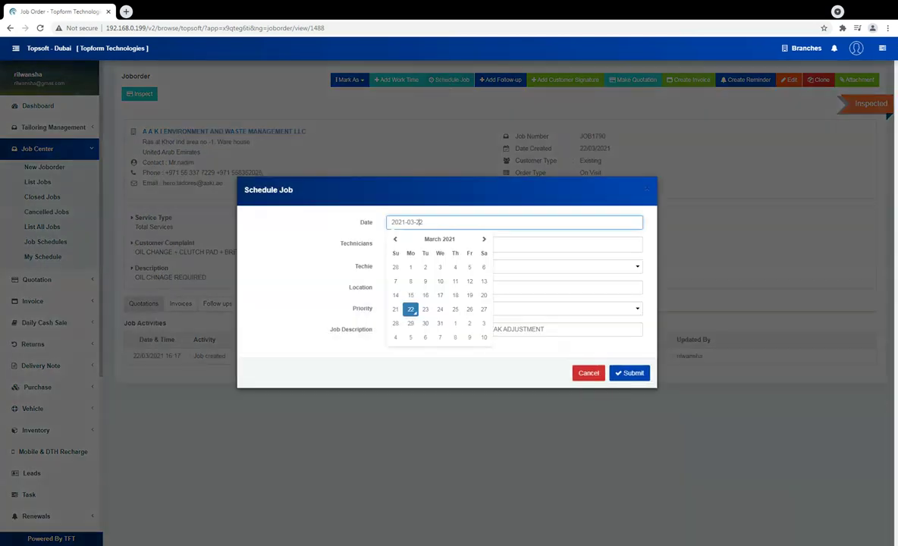
pyautogui.press('Tab')
pyautogui.click(455, 244)
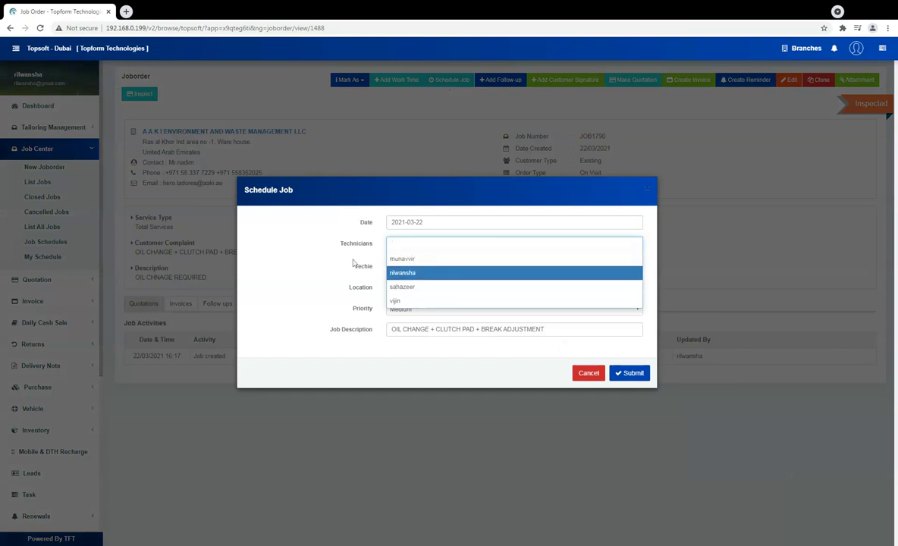
pyautogui.click(402, 274)
# Step: Select the same staff member as techie, set the priority to Urgent, and submit the schedule with the location blank
pyautogui.click(412, 267)
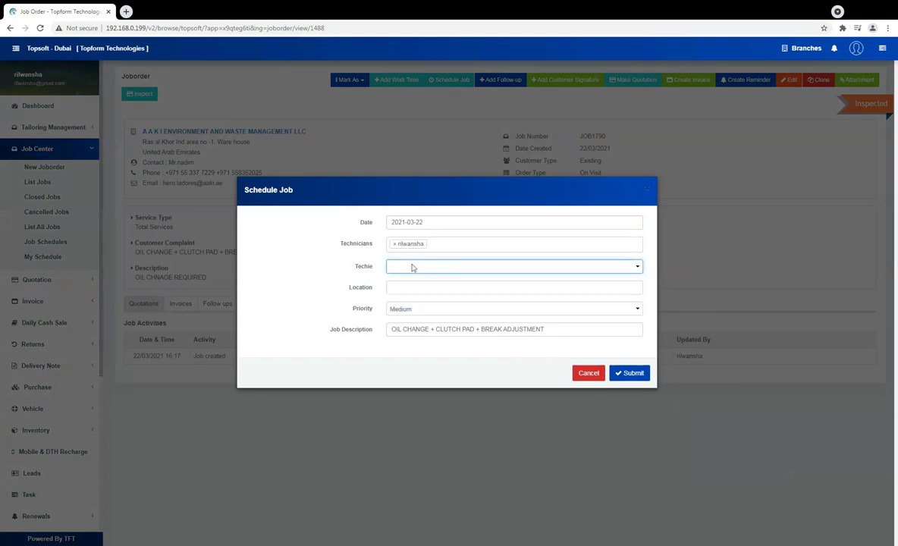
pyautogui.press('r')
pyautogui.click(391, 286)
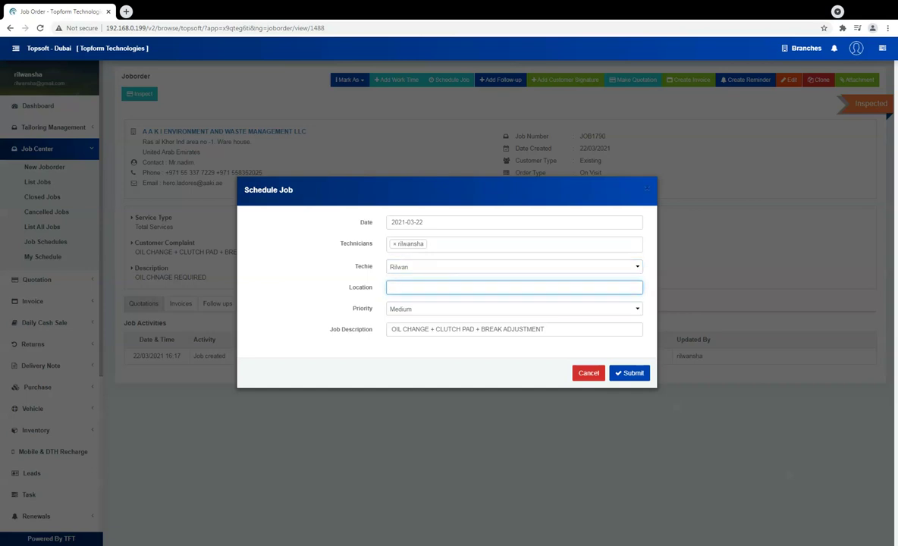
pyautogui.click(426, 311)
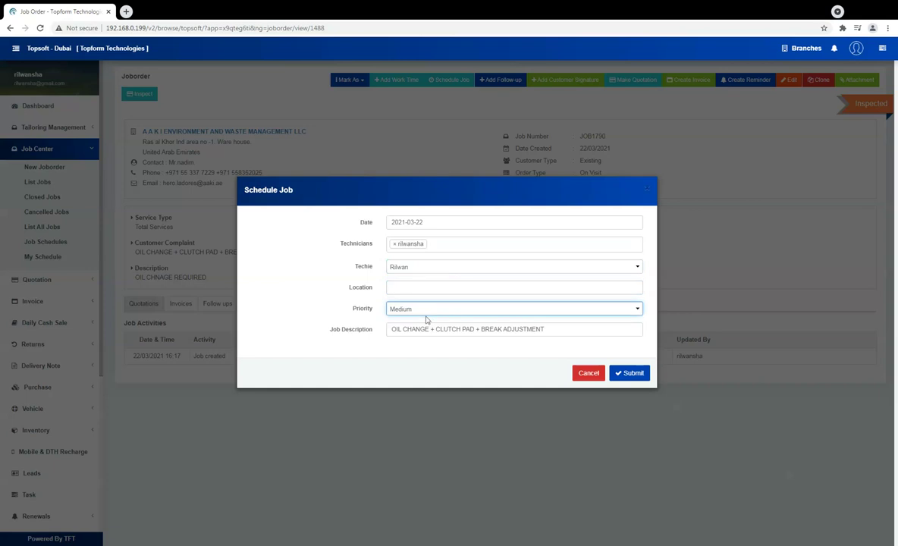
pyautogui.press('u')
pyautogui.moveTo(545, 330); pyautogui.dragTo(429, 329)
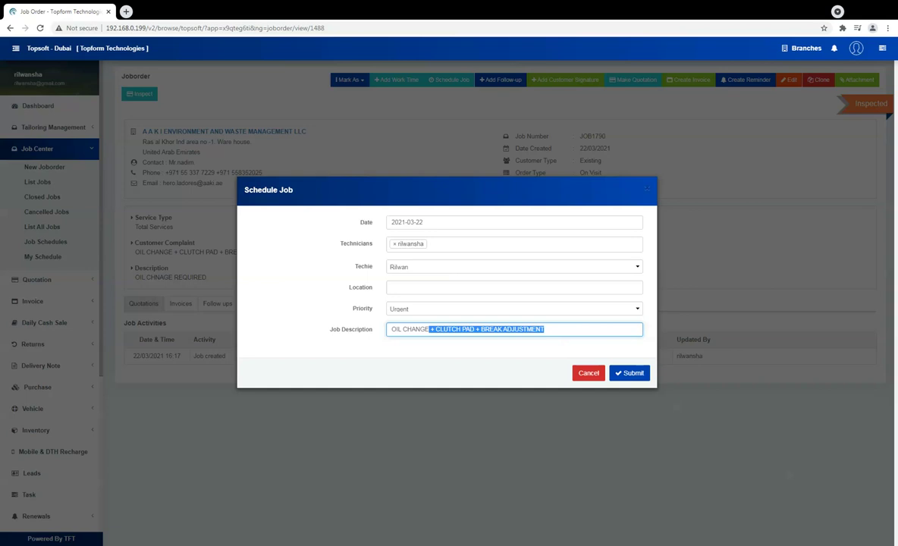
pyautogui.click(633, 373)
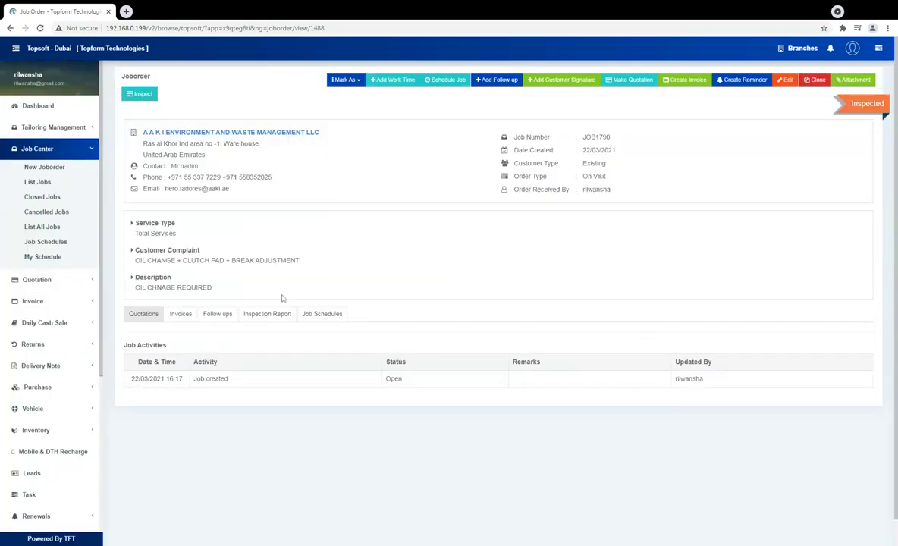
# Step: Check the personal schedule and today's job schedule, and open the scheduled oil change job from there
pyautogui.click(47, 258)
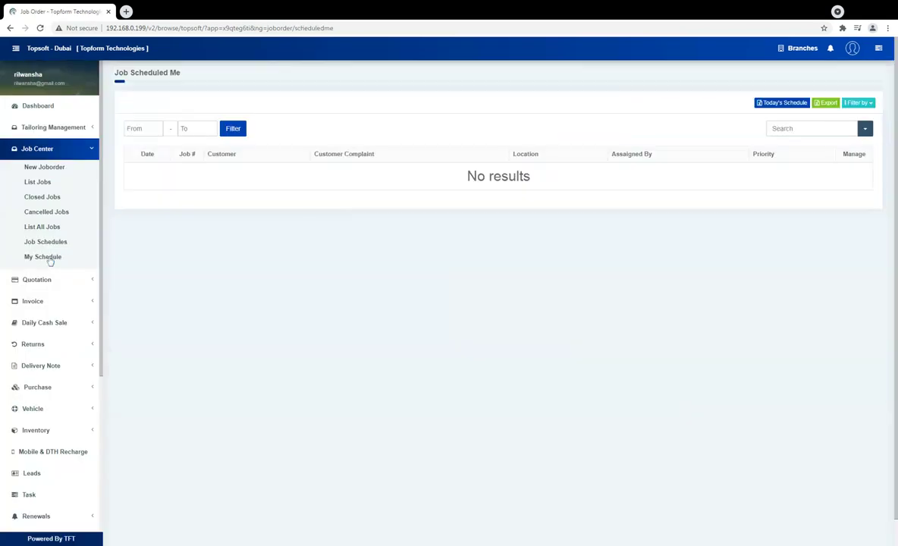
pyautogui.click(797, 108)
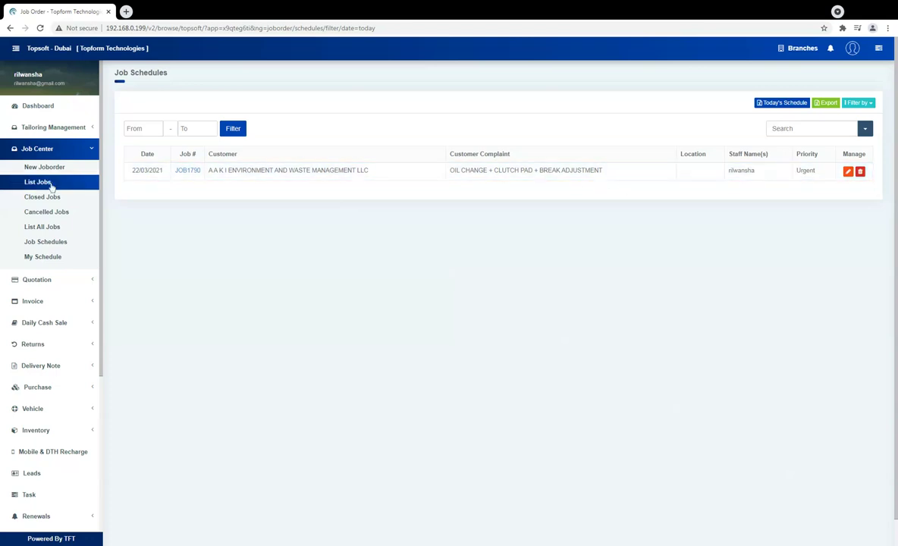
pyautogui.click(190, 174)
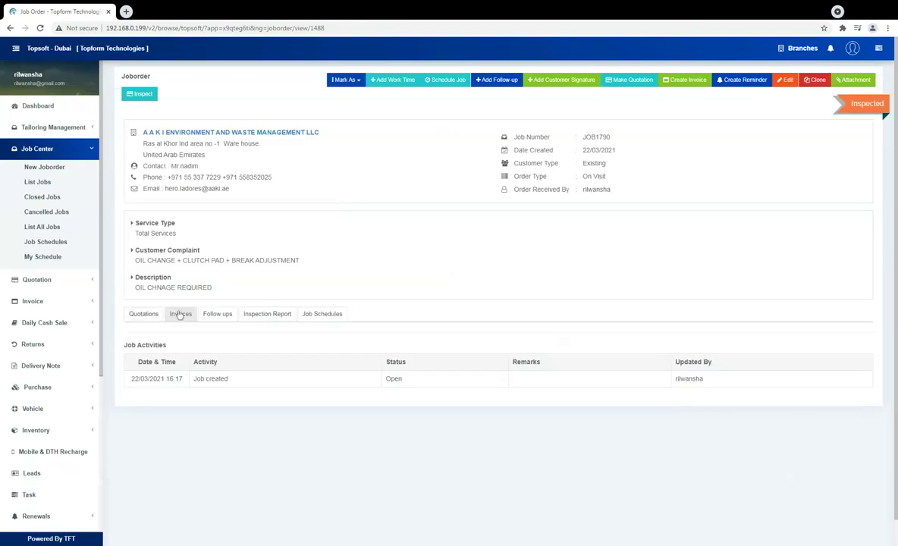
# Step: Review the job's follow-ups, schedules, quotations and inspection report records
pyautogui.click(218, 314)
pyautogui.click(269, 315)
pyautogui.click(323, 314)
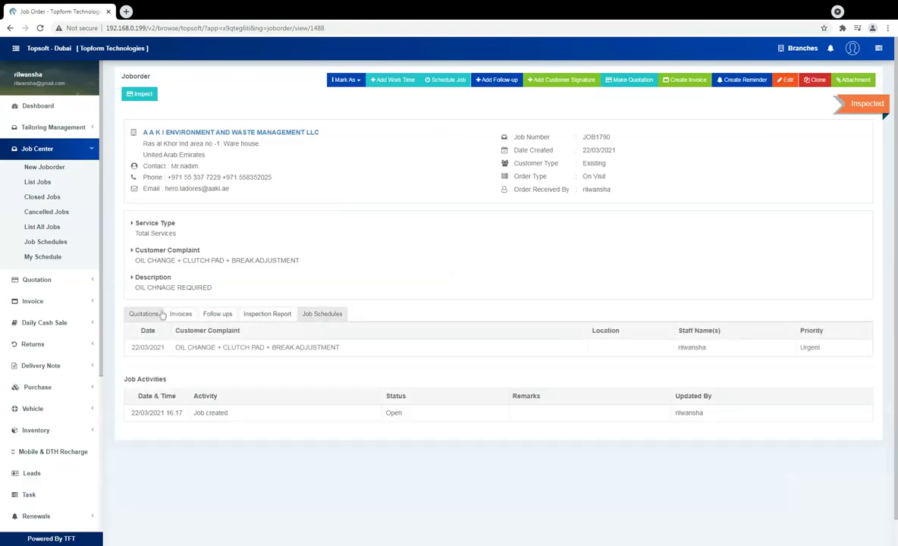
pyautogui.click(151, 315)
pyautogui.click(261, 314)
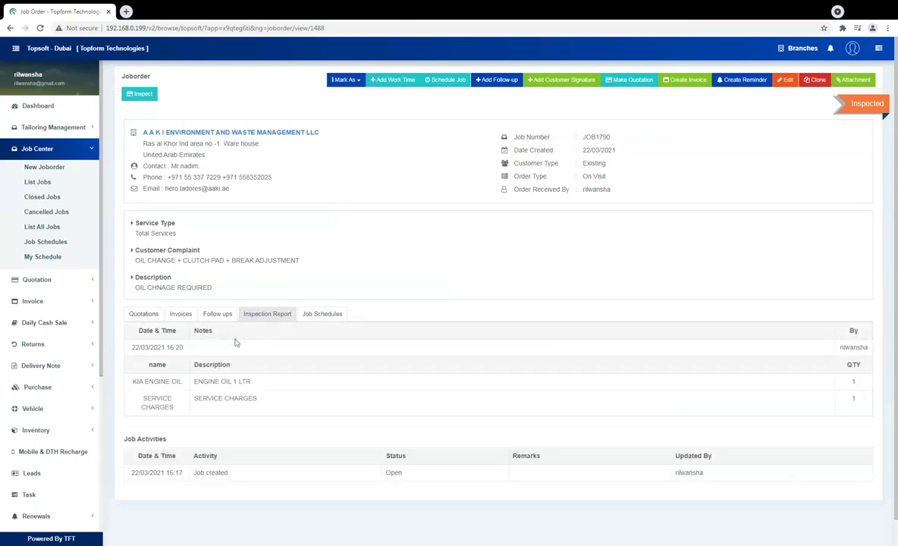